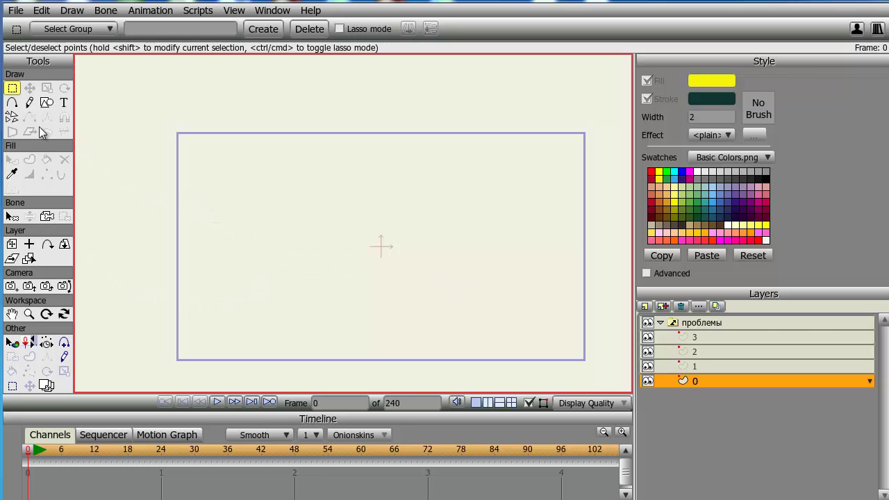
Draw a crescent-shaped outline on layer 0 with the Add Point tool and pull its end point away from the start point.
left_click(13, 103)
mouse_move(317, 201)
left_mouse_down()
mouse_move(288, 263)
mouse_move(347, 318)
mouse_move(473, 283)
mouse_move(480, 197)
left_mouse_up()
left_click_drag(481, 197, 318, 201)
scroll(287, 218, "up", 5)
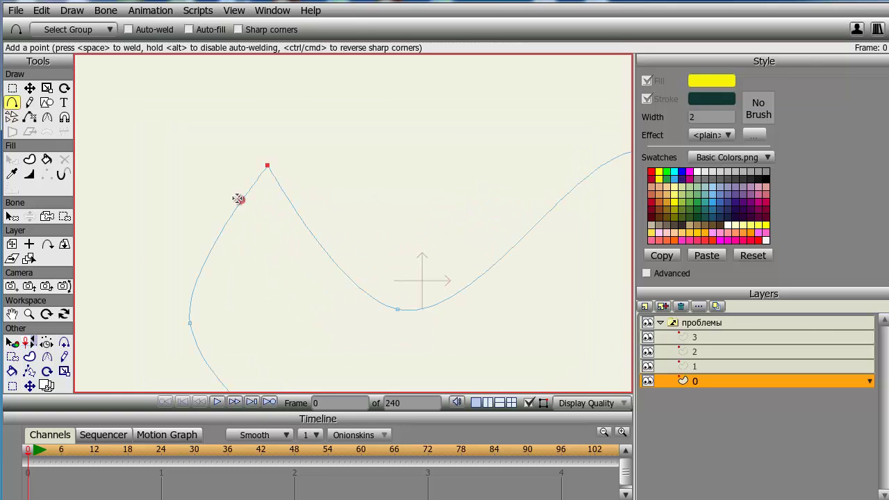
left_click(30, 89)
mouse_move(268, 165)
left_mouse_down()
mouse_move(254, 167)
mouse_move(276, 169)
left_mouse_up()
Enable Auto-weld for the Add Point tool and weld the outline's end point onto its start point to close the shape.
left_click(12, 103)
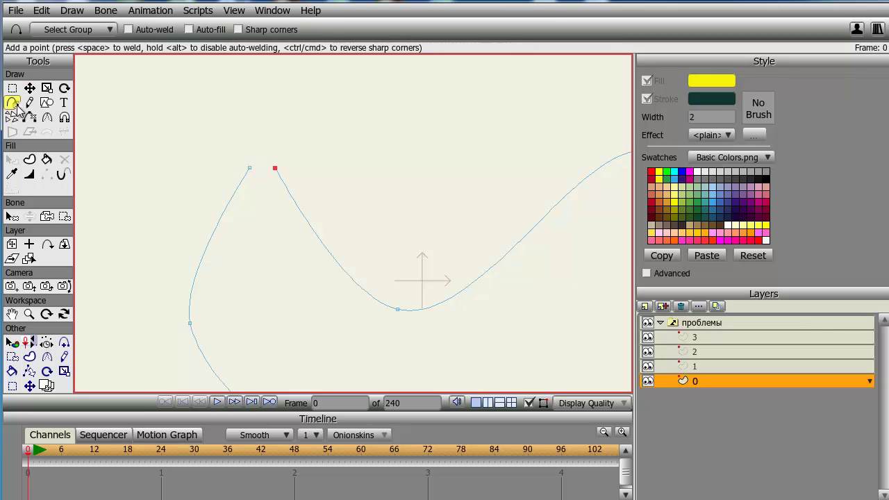
left_click(129, 29)
left_click(29, 87)
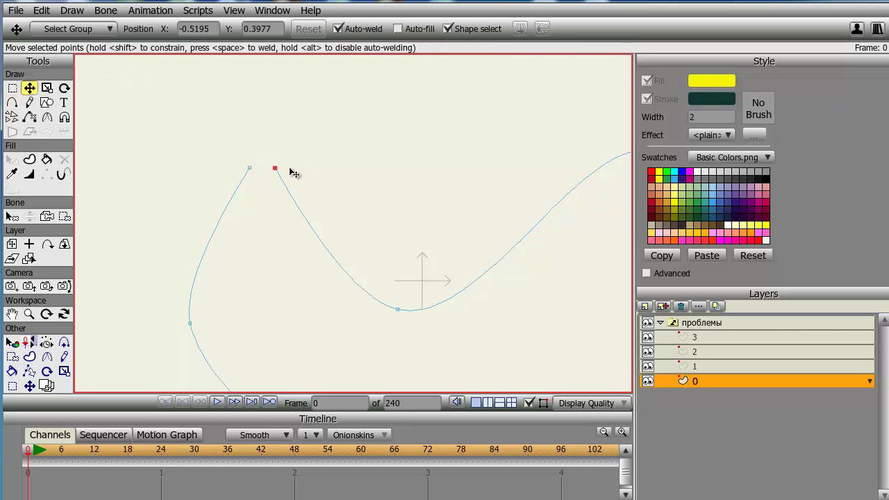
left_click_drag(268, 173, 251, 170)
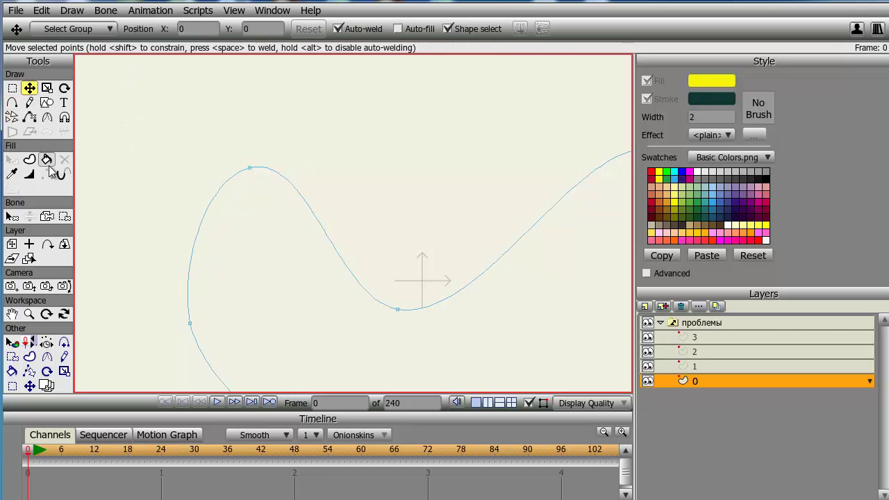
Apply only a stroke to the closed crescent shape with the Paint Bucket's Stroke option.
scroll(390, 121, "down", 5)
scroll(382, 226, "up", 4)
left_click_drag(371, 237, 281, 196)
left_click(46, 159)
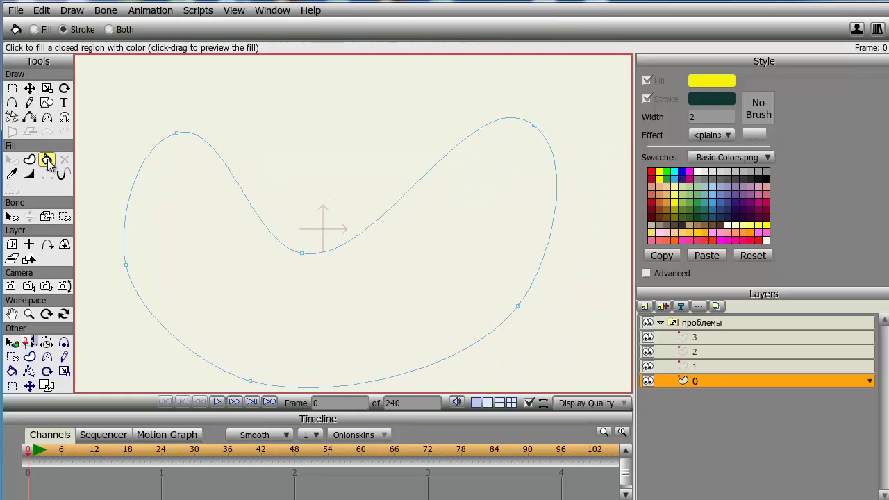
scroll(393, 268, "down", 3)
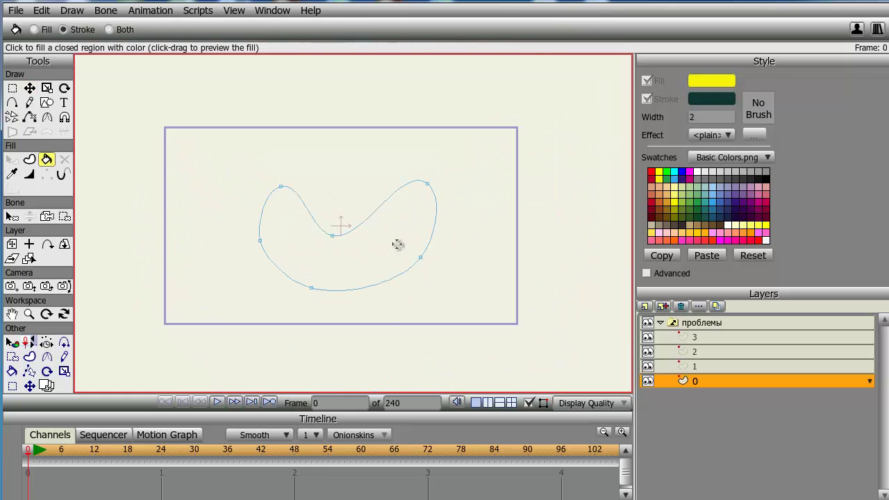
left_click(404, 248)
scroll(395, 264, "up", 3)
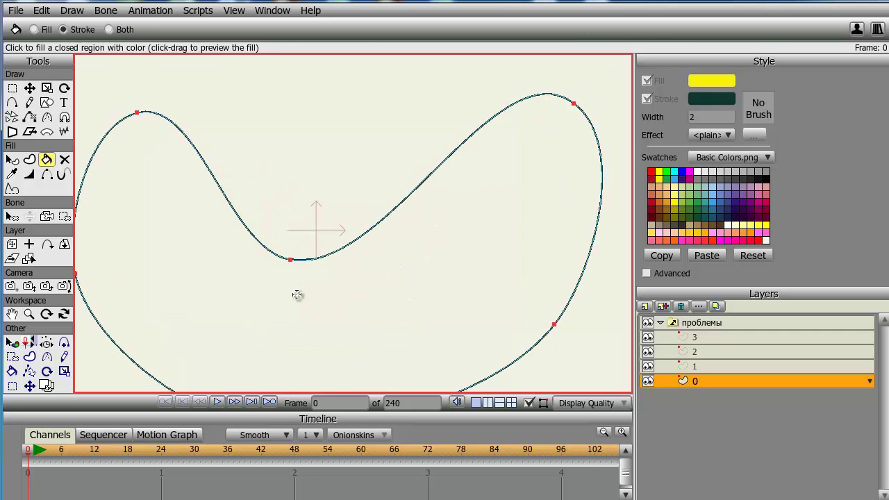
scroll(413, 279, "down", 3)
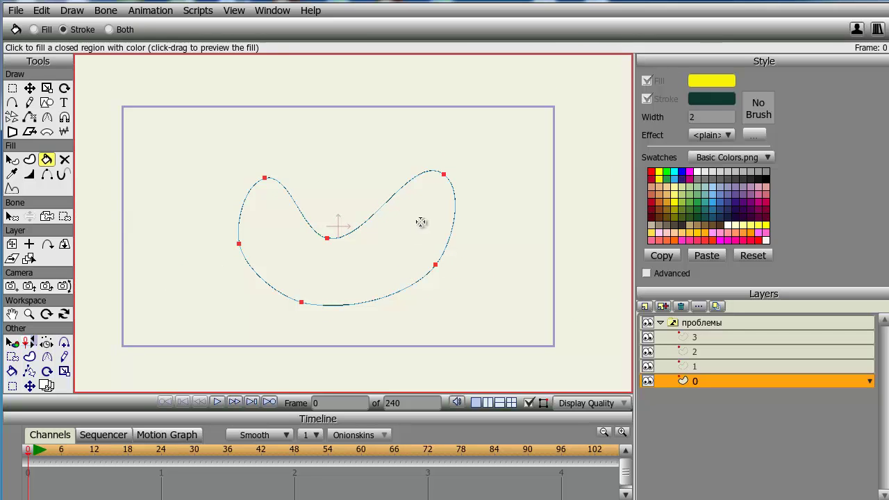
scroll(402, 298, "up", 3)
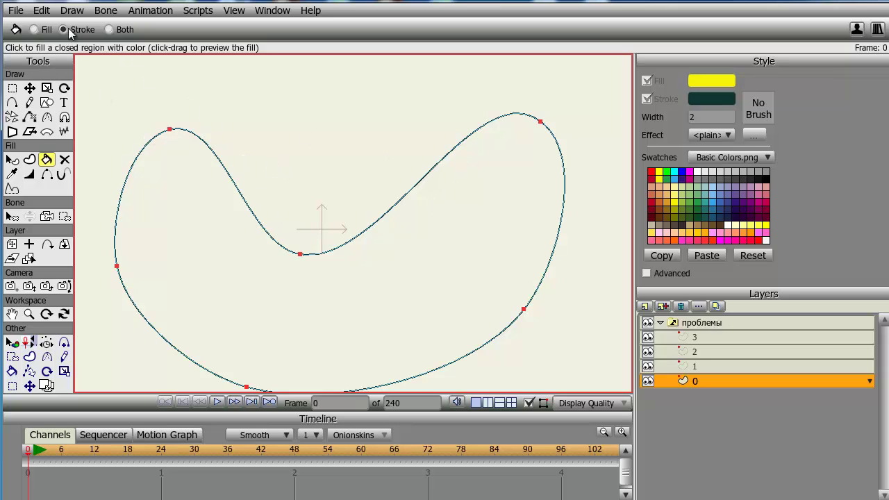
Fill the crescent shape with yellow using the Paint Bucket's Fill option, and set the tool to Both.
left_click(34, 29)
scroll(227, 208, "down", 2)
left_click(226, 208)
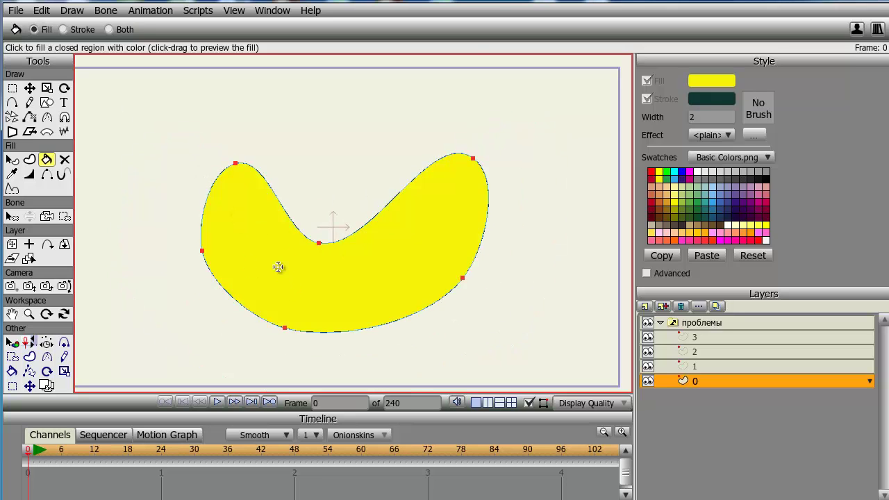
scroll(208, 232, "up", 1)
left_click(76, 31)
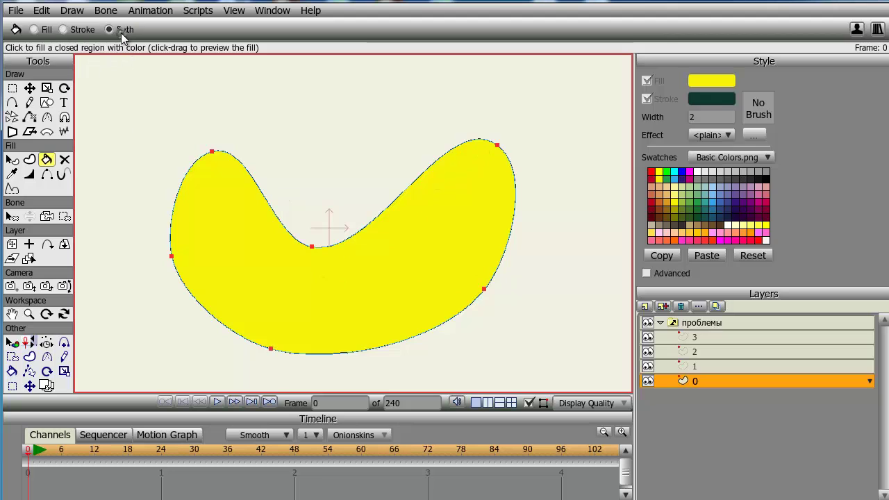
Select all points of the filled crescent shape and delete them.
left_click(12, 88)
scroll(207, 182, "down", 2)
left_click_drag(223, 145, 487, 313)
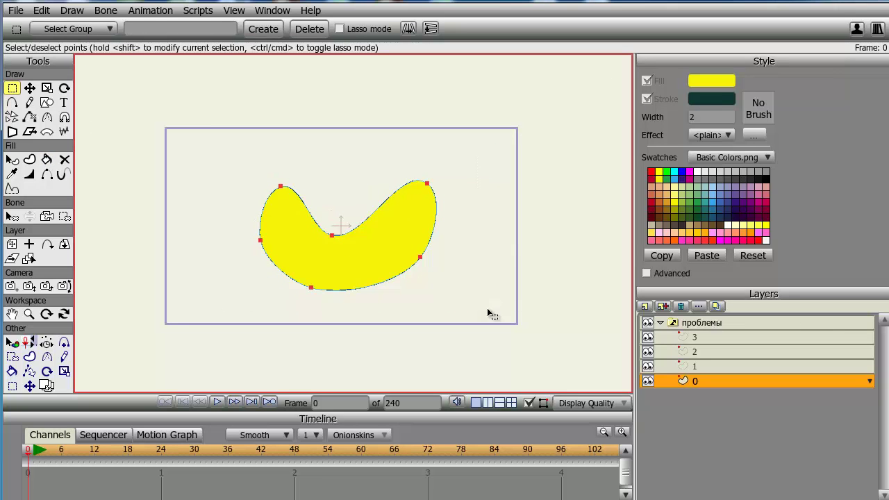
key("Delete")
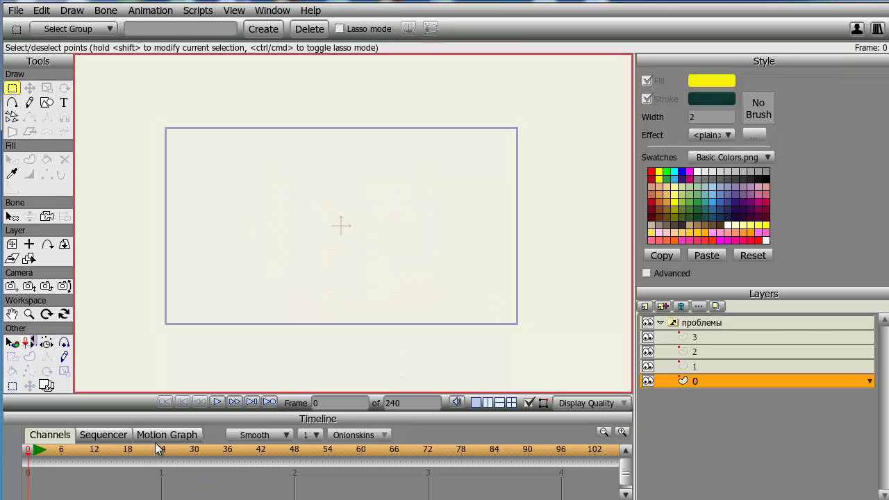
Check the drawing tools at frame 24, return to frame 0 and draw a new closed five-point outline with Add Point.
left_click(159, 450)
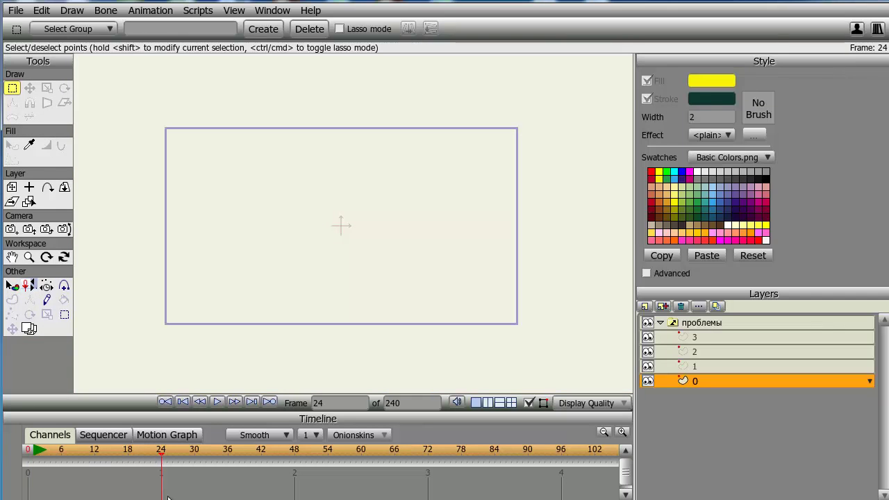
left_click_drag(160, 455, 4, 454)
left_click(12, 102)
left_click_drag(328, 179, 299, 250)
left_click_drag(301, 250, 435, 276)
left_click(467, 196)
left_click(369, 212)
left_click(329, 178)
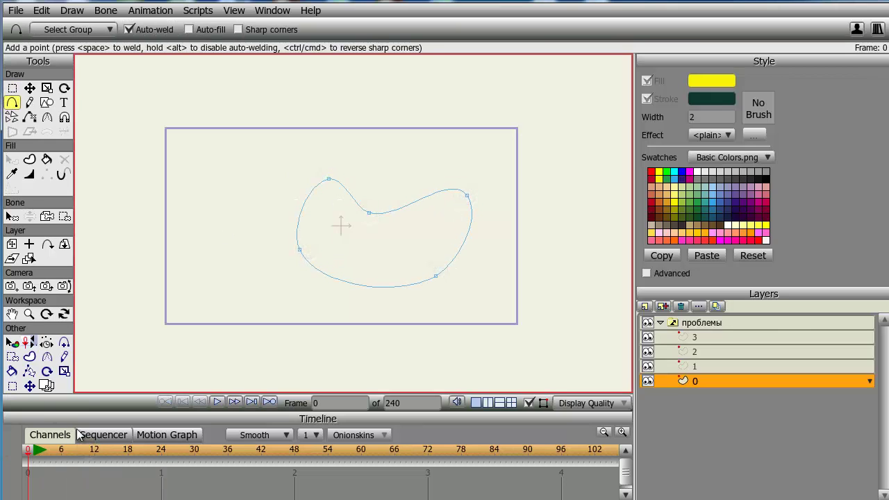
Go to frame 24 and paint the closed outline there with the additional paint bucket tool that works beyond frame 0.
left_click(159, 450)
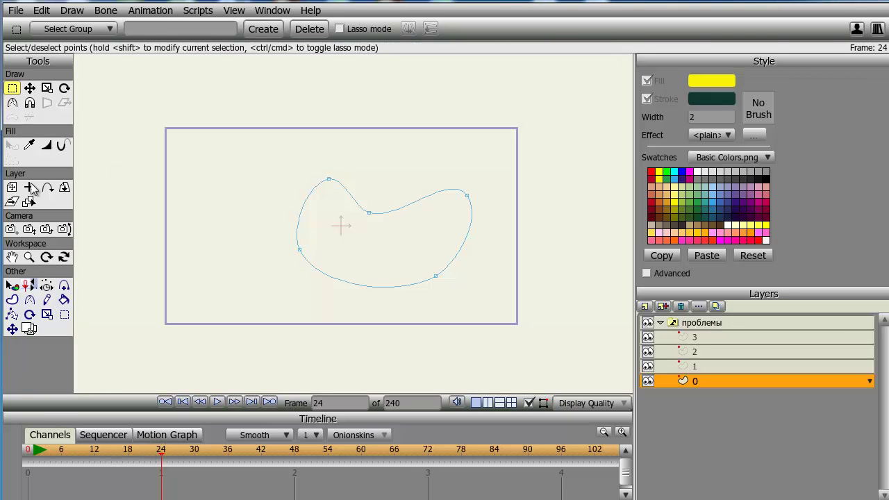
scroll(382, 266, "up", 3)
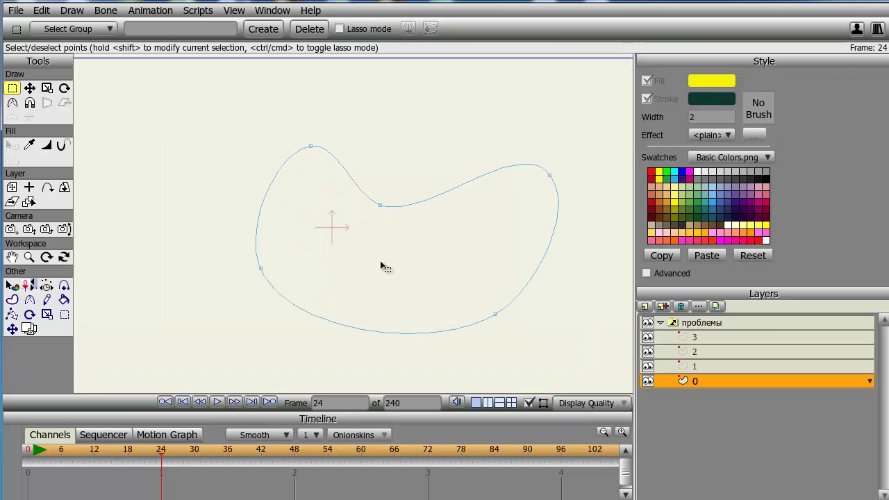
left_click(64, 299)
left_click(389, 229)
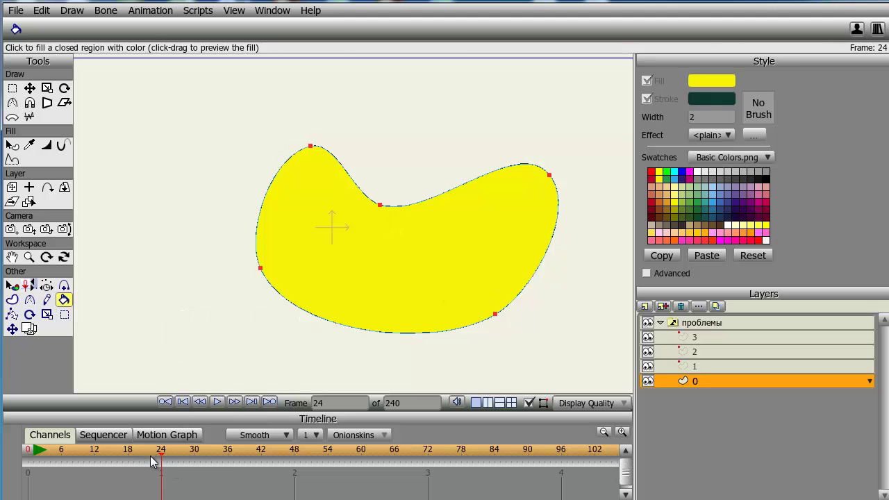
Return through frame 12 to frame 0 and delete the shape's keyframes at frame 24.
left_click_drag(153, 462, 94, 457)
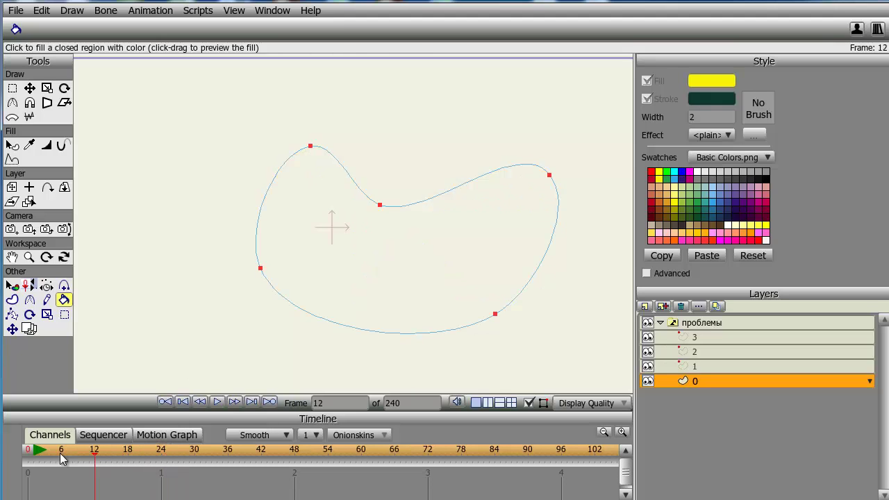
left_click(28, 457)
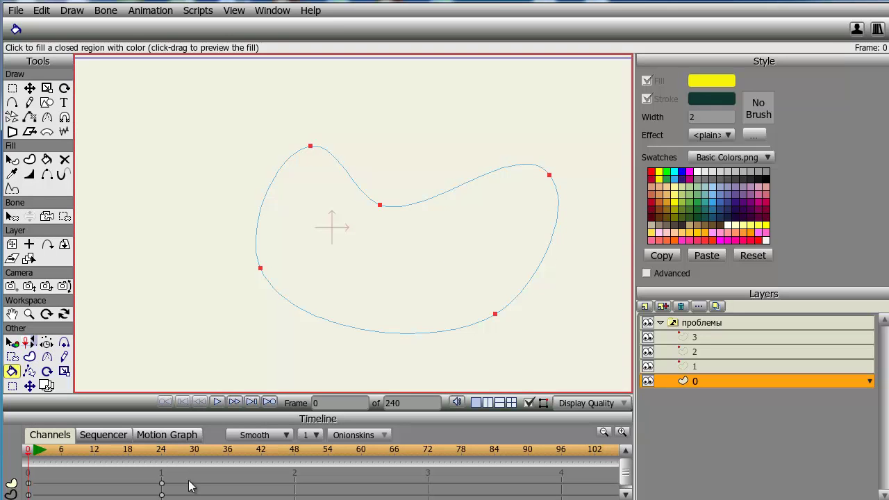
left_click_drag(194, 468, 115, 497)
key("Delete")
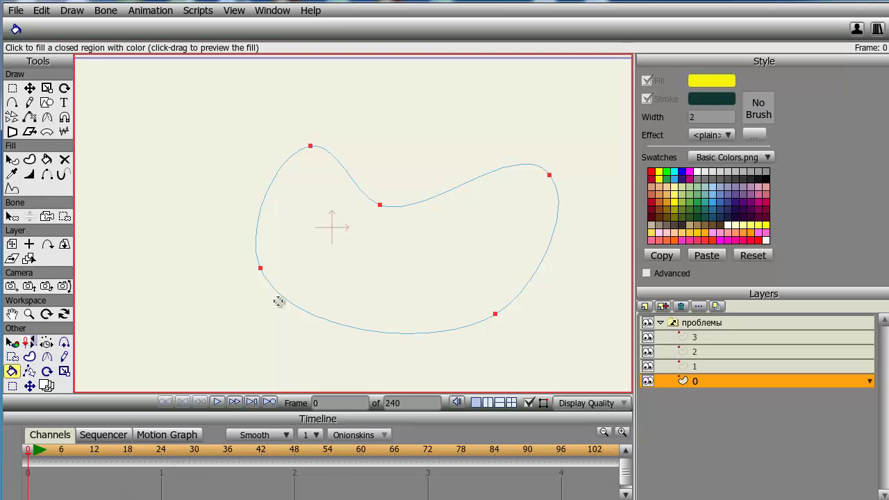
Paint the shape with both fill and stroke at frame 0, and delete all of its points.
left_click(46, 159)
left_click(413, 258)
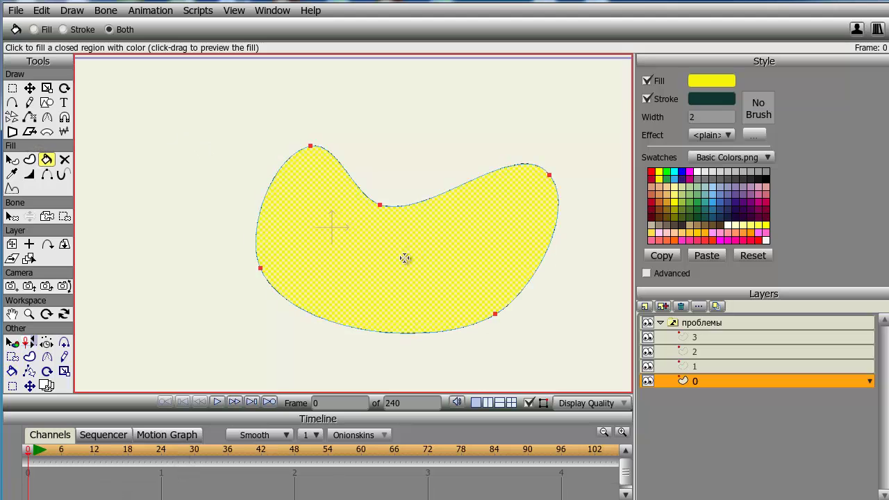
left_click(12, 88)
mouse_move(138, 87)
left_mouse_down()
mouse_move(187, 143)
mouse_move(602, 364)
left_mouse_up()
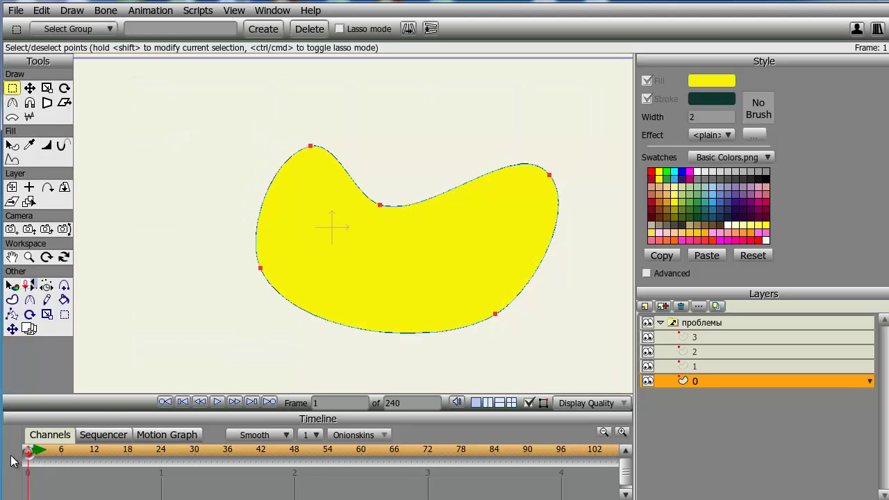
key("Delete")
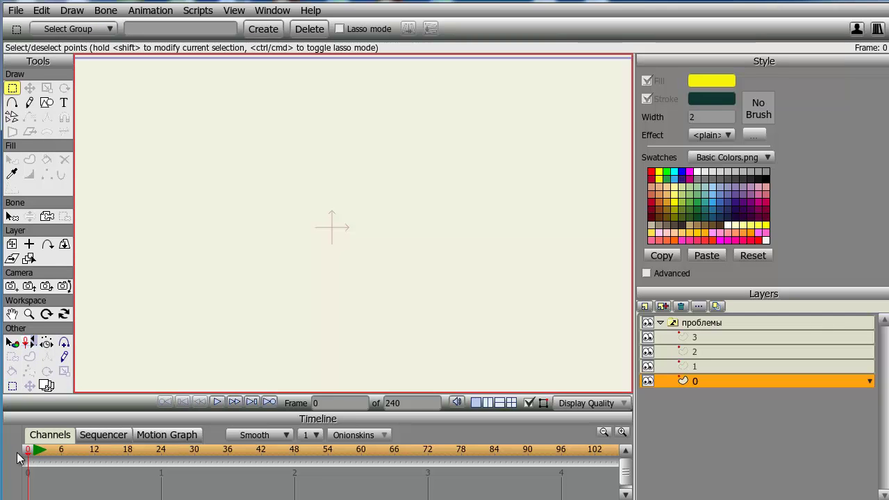
Review the "Enable drawing tools only on frame 0" option in the preferences, leaving the settings as they are.
left_click(41, 10)
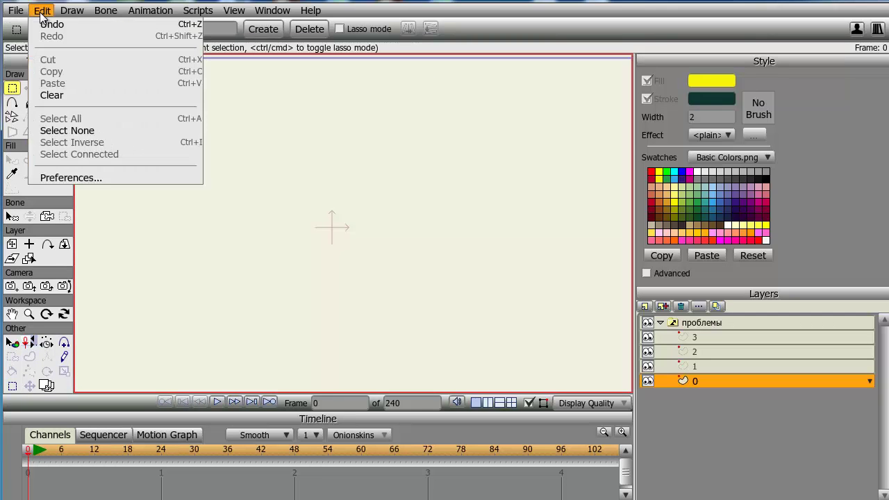
left_click(113, 174)
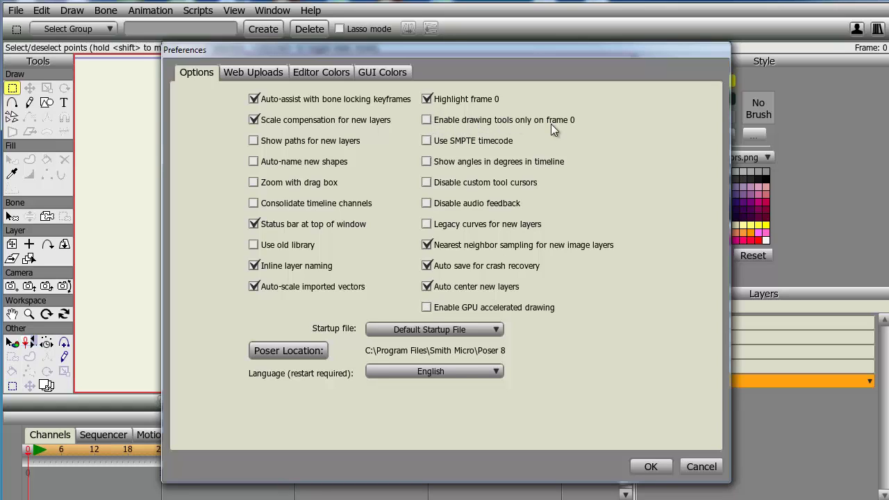
left_click_drag(582, 62, 559, 33)
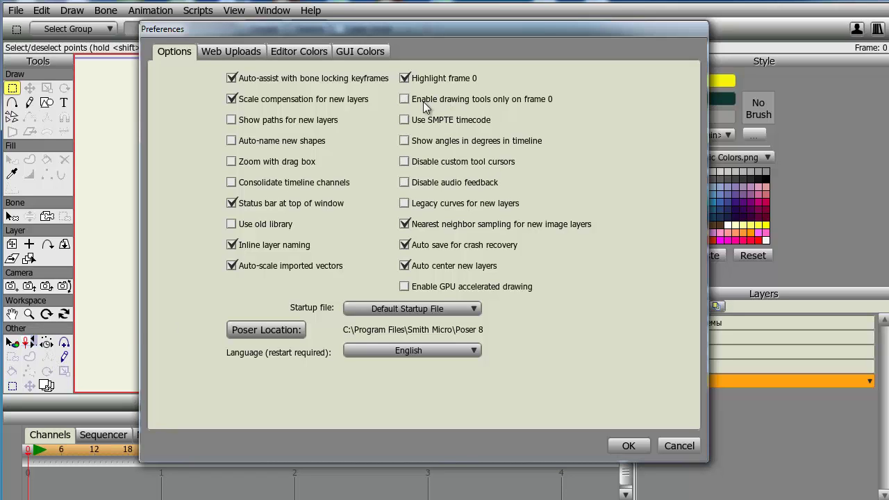
left_click(630, 445)
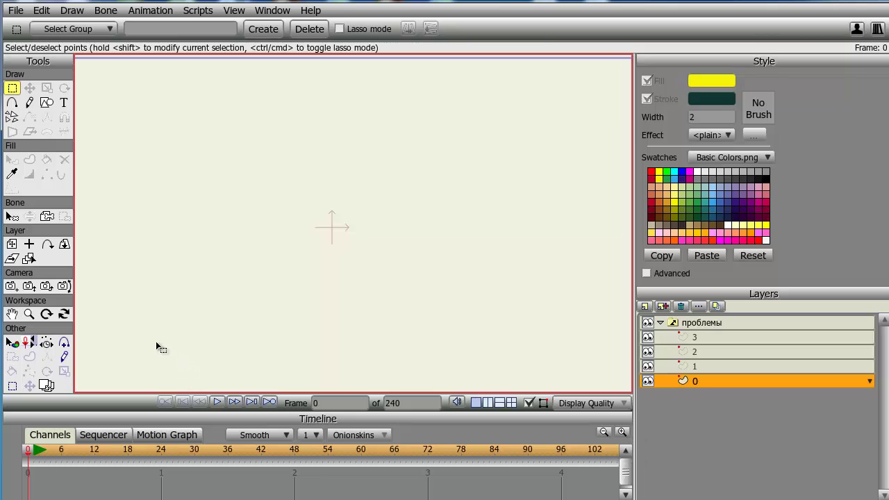
Activate layer 1 and examine the selected rounded outline near the lower-right corner of the yellow square.
scroll(333, 258, "down", 4)
scroll(334, 258, "up", 3)
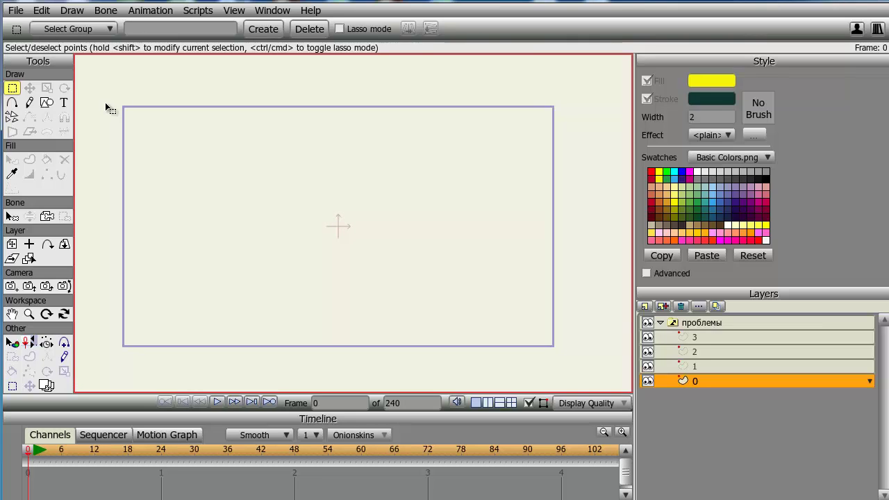
left_click(694, 367)
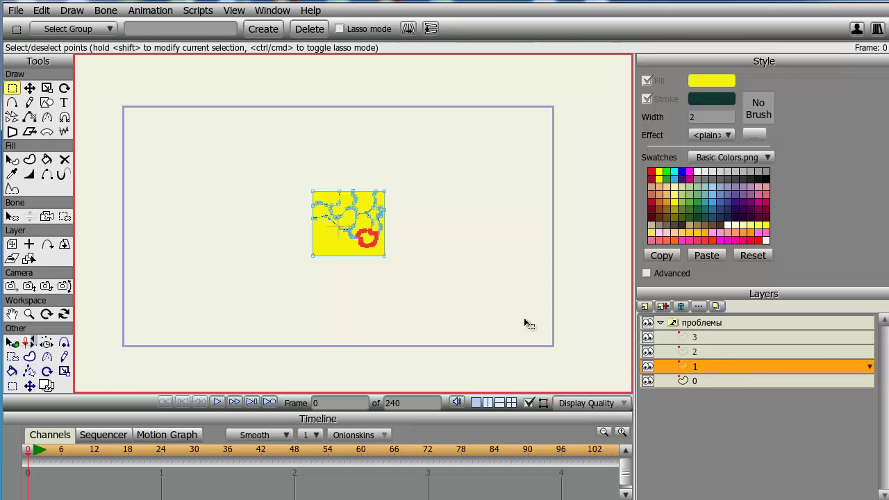
scroll(524, 318, "up", 6)
left_click_drag(511, 305, 445, 245)
scroll(445, 245, "up", 5)
scroll(425, 242, "down", 4)
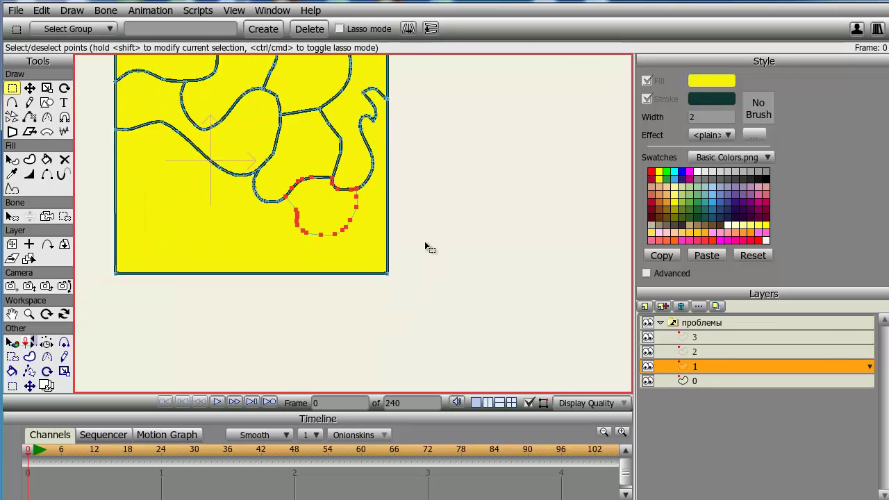
scroll(425, 243, "down", 2)
scroll(255, 175, "up", 5)
scroll(363, 175, "down", 5)
scroll(274, 253, "up", 2)
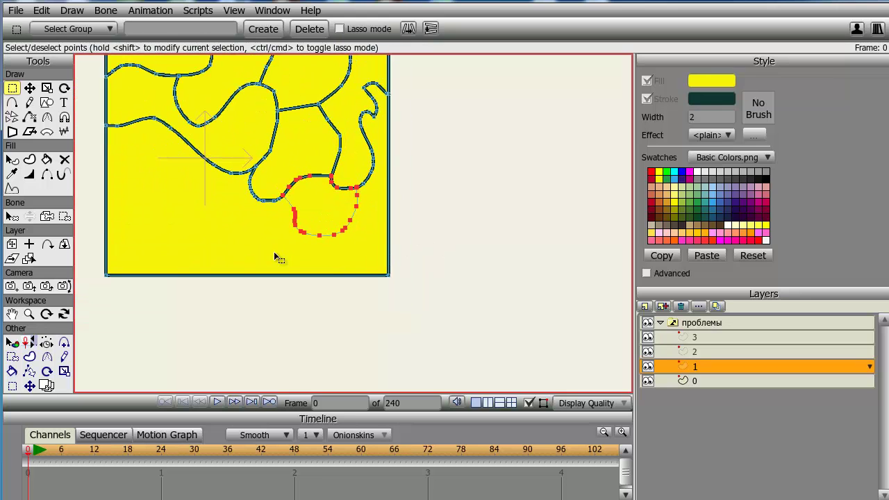
Try to paint the inside of the rounded outline on layer 1 with the Paint Bucket set to Both.
left_click(47, 159)
left_click(331, 217)
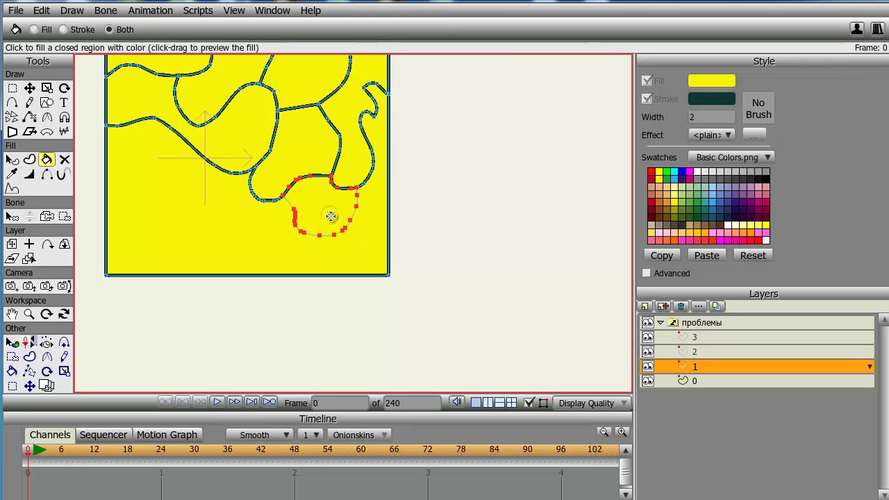
left_click(331, 217)
scroll(294, 211, "up", 3)
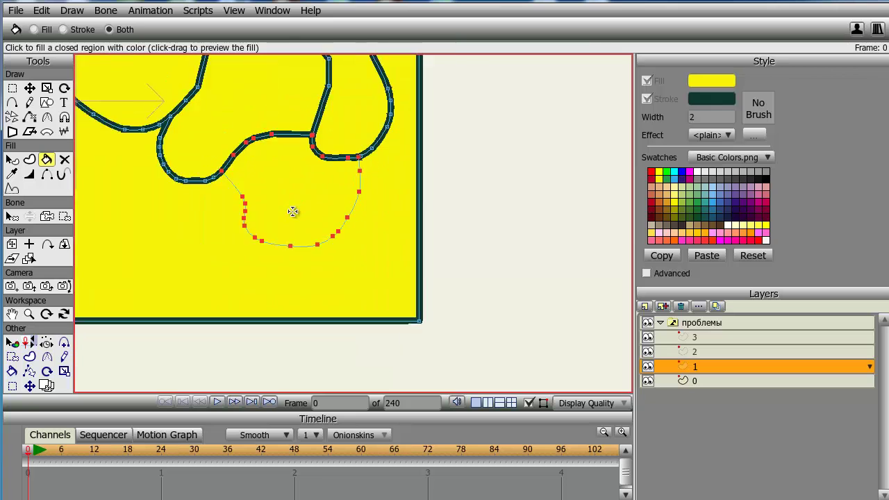
scroll(293, 211, "up", 5)
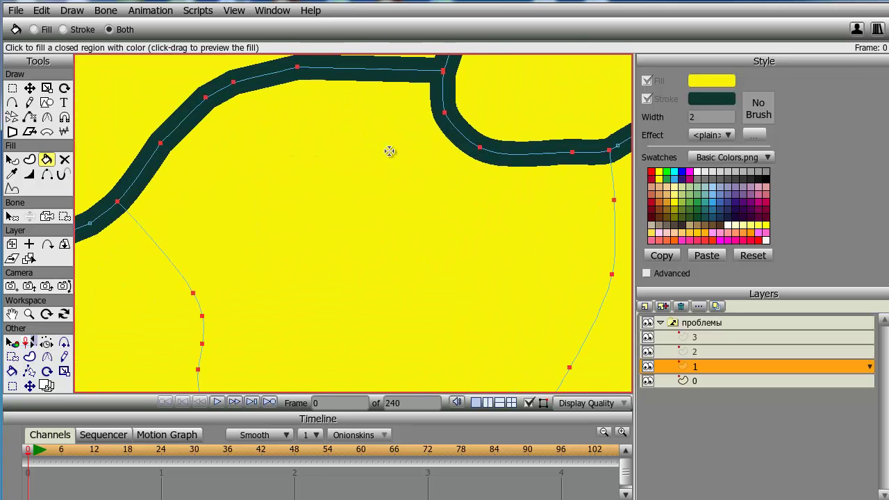
Find the two crowded points at the rounded outline's upper-right junction on layer 1 and remove the extra one just below the junction.
left_click_drag(389, 151, 318, 285)
scroll(317, 286, "up", 4)
scroll(386, 245, "down", 7)
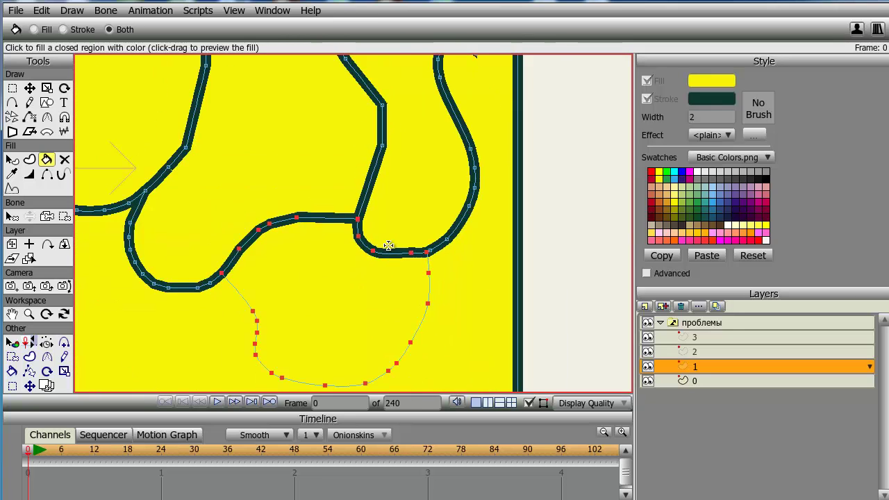
scroll(388, 246, "up", 6)
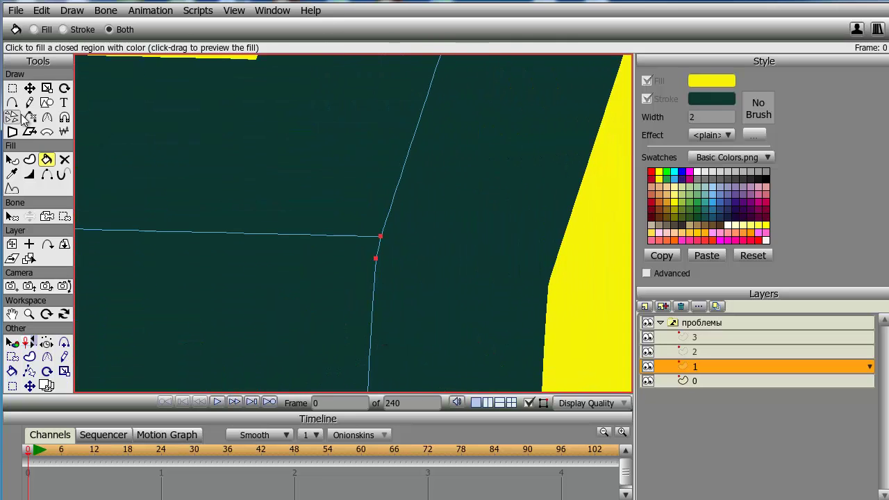
left_click(29, 88)
left_click(375, 259)
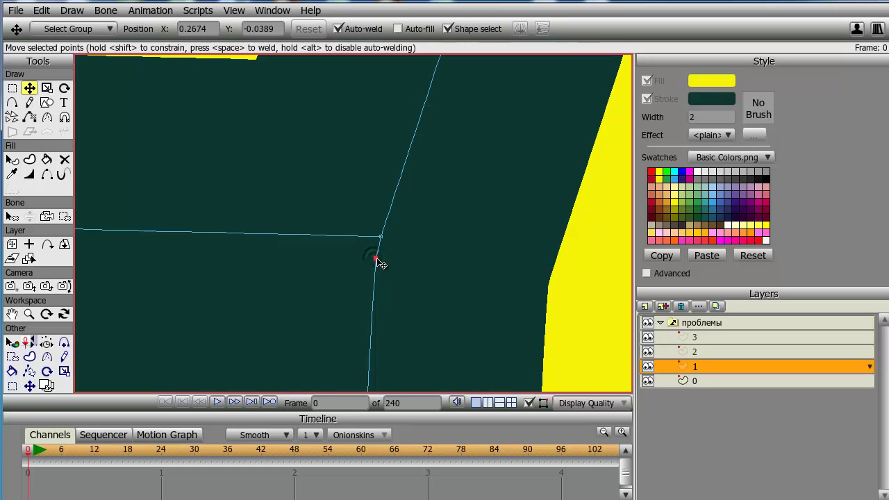
scroll(379, 261, "down", 6)
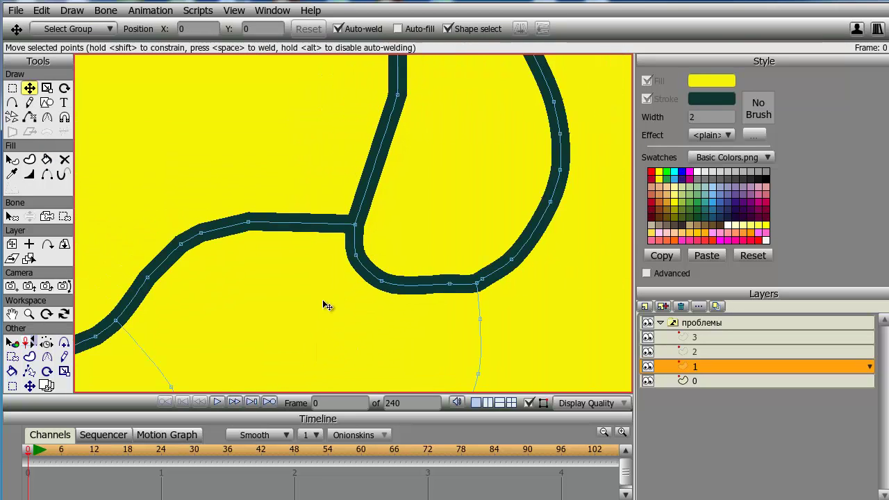
Paint the inside of the rounded outline with the Paint Bucket set to Both.
scroll(317, 251, "up", 3)
left_click_drag(312, 247, 319, 156)
left_click(47, 159)
left_click(365, 213)
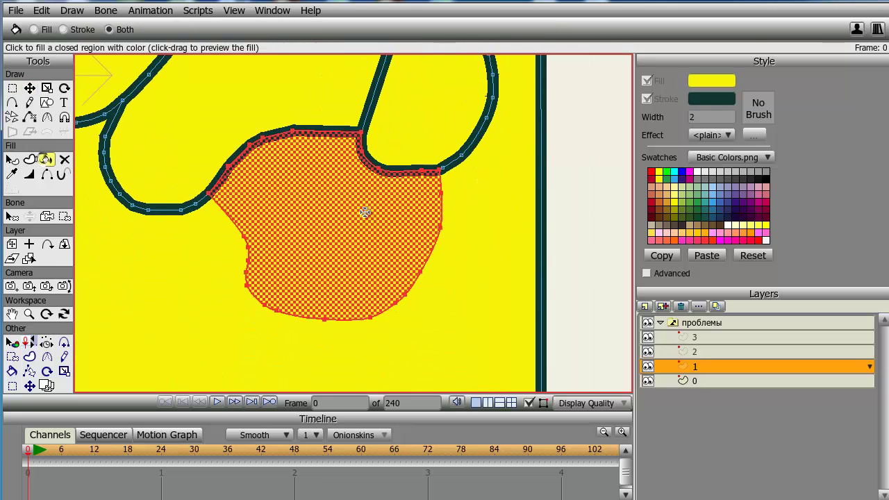
Examine how closely the points are spaced along the painted outline, from the upper junctions around to its left side.
scroll(476, 192, "up", 1)
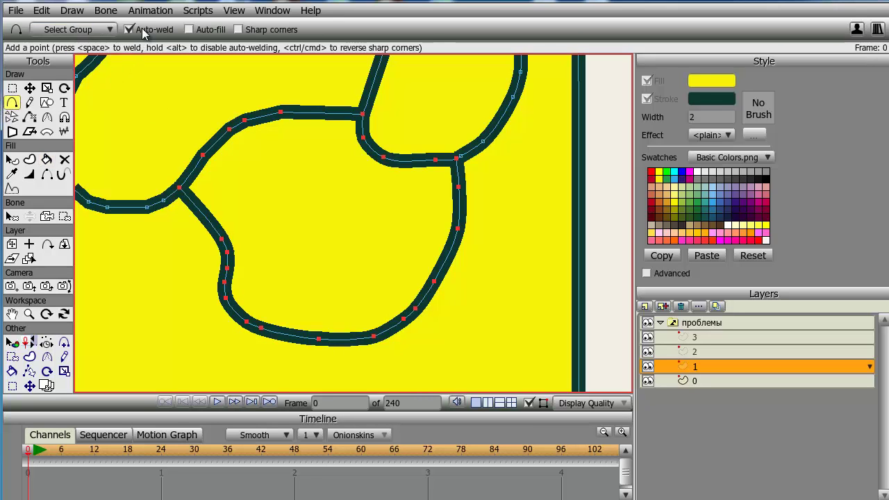
left_click(46, 159)
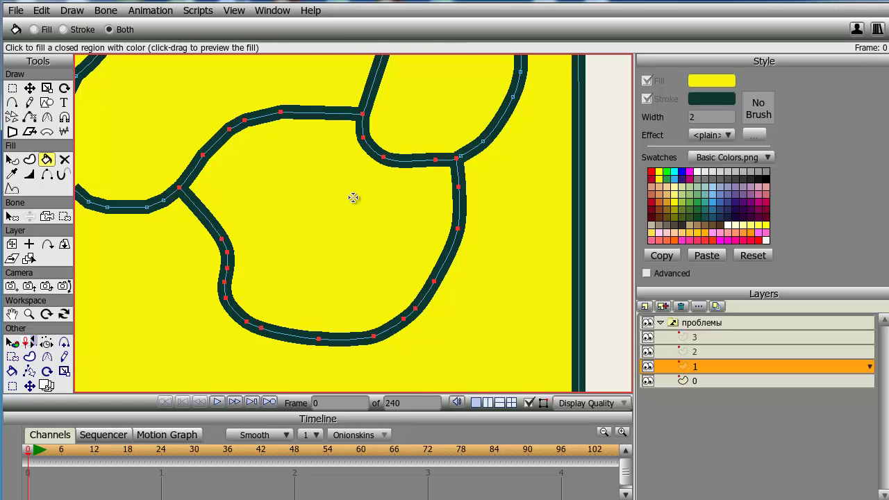
scroll(382, 186, "up", 5)
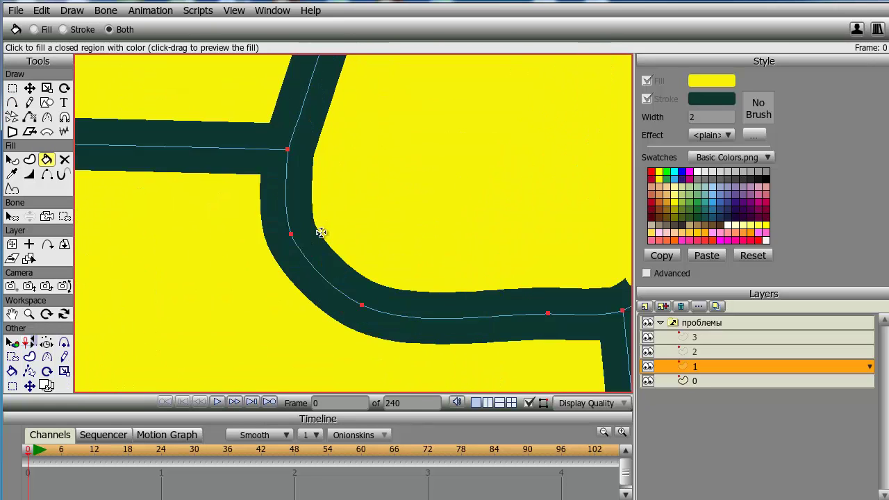
mouse_move(456, 330)
left_mouse_down()
mouse_move(167, 241)
mouse_move(447, 88)
mouse_move(453, 67)
left_mouse_up()
left_click_drag(452, 325, 536, 67)
left_click_drag(264, 299, 518, 117)
left_click_drag(209, 228, 656, 259)
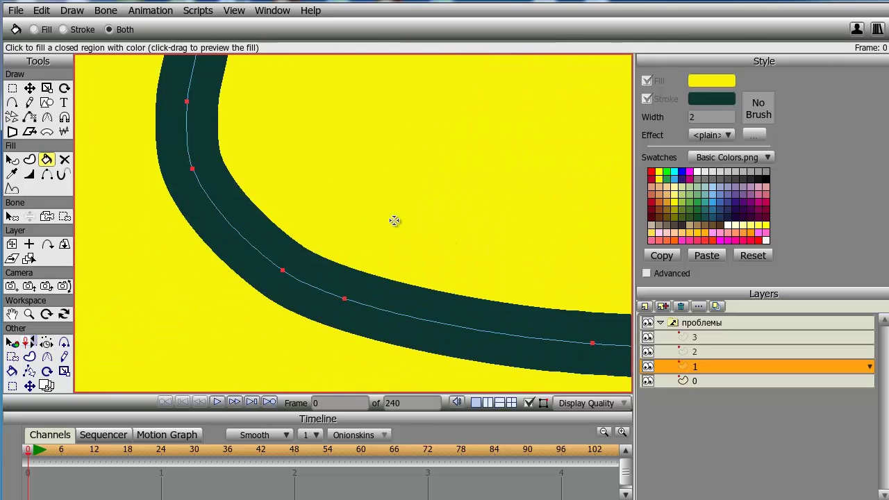
left_click_drag(395, 220, 446, 415)
left_click_drag(444, 192, 527, 422)
scroll(306, 190, "down", 5)
scroll(381, 262, "up", 2)
left_click_drag(382, 262, 307, 109)
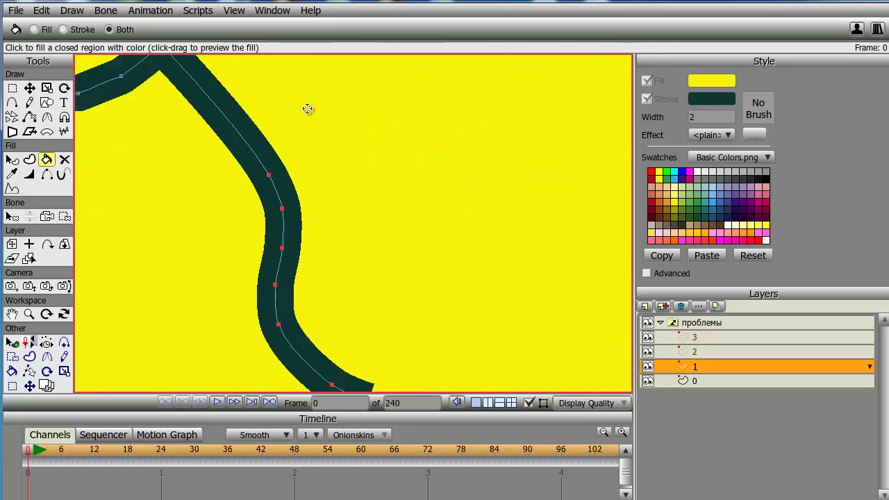
scroll(307, 112, "down", 2)
Remove the surplus points around the bend on the left side of the painted outline.
left_click(29, 88)
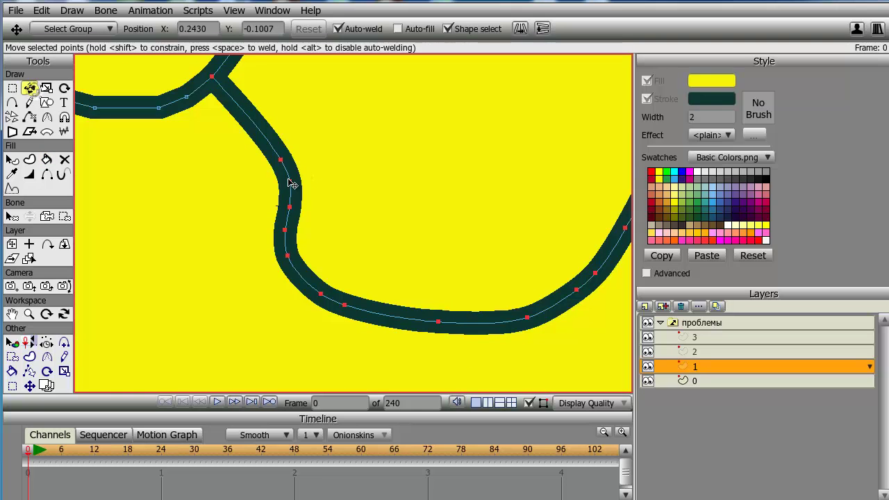
left_click(288, 182)
scroll(367, 248, "down", 2)
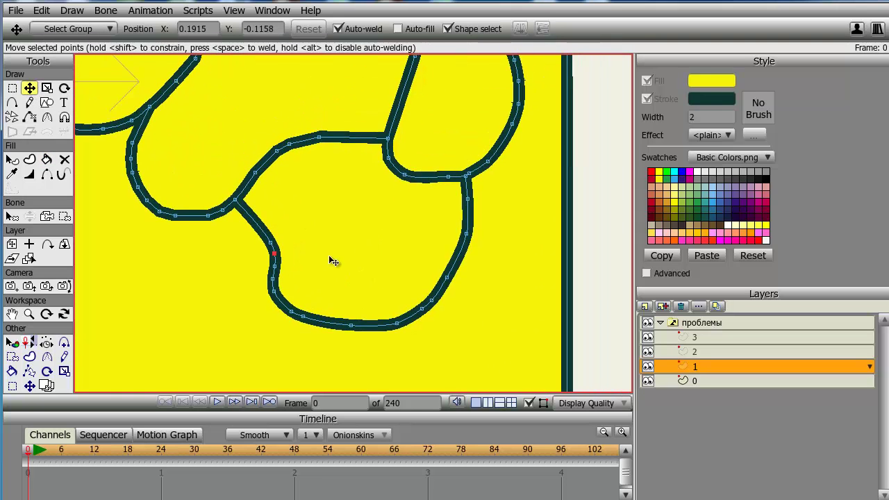
scroll(276, 282, "up", 2)
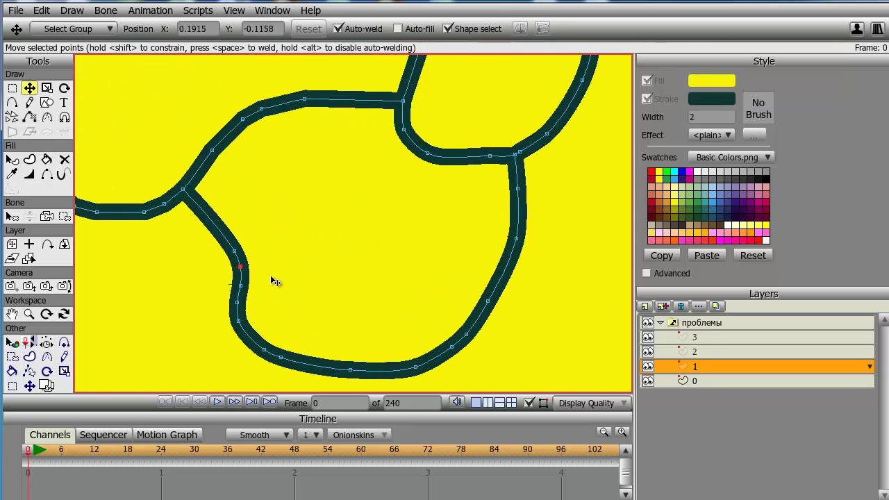
left_click(236, 256)
key("ctrl+z")
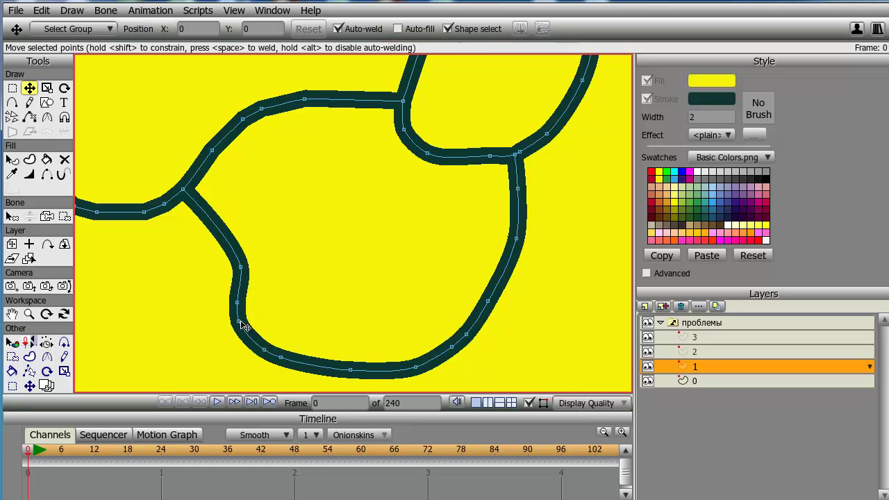
Select the outline's lower curve and examine its shape both within the whole yellow square and up close.
double_click(237, 305)
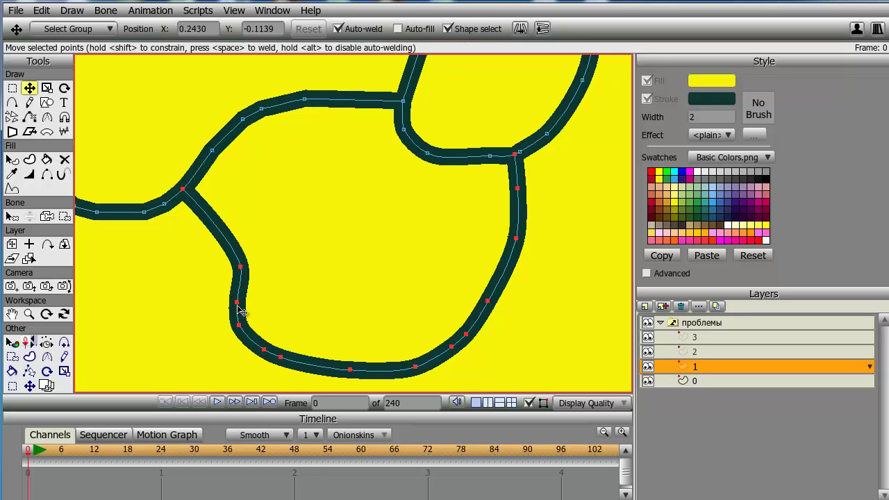
scroll(238, 302, "down", 6)
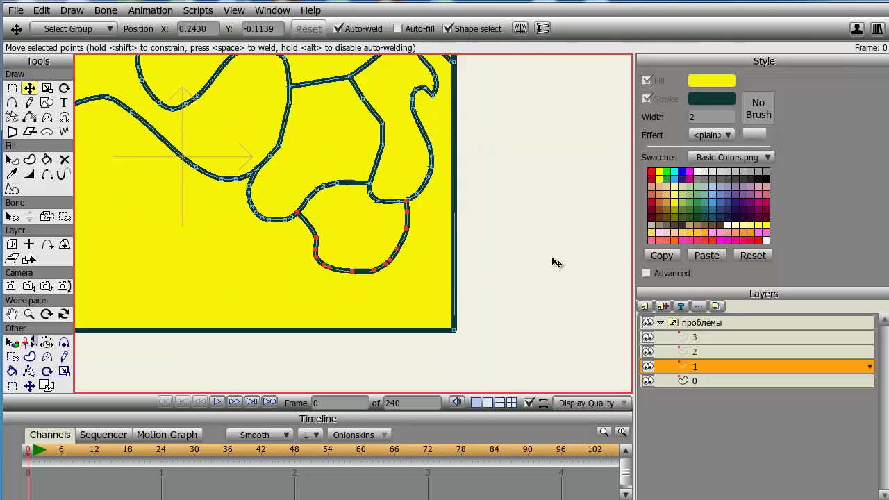
scroll(509, 220, "up", 3)
scroll(425, 256, "down", 5)
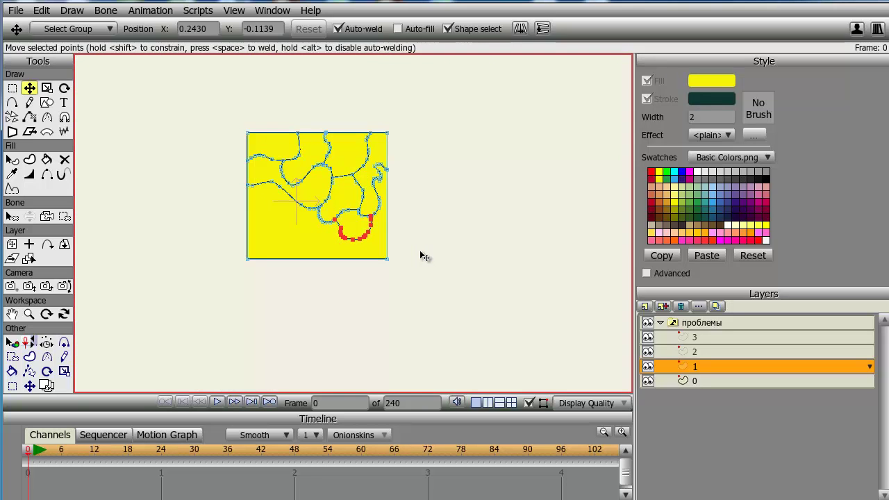
scroll(425, 257, "up", 4)
scroll(425, 262, "down", 4)
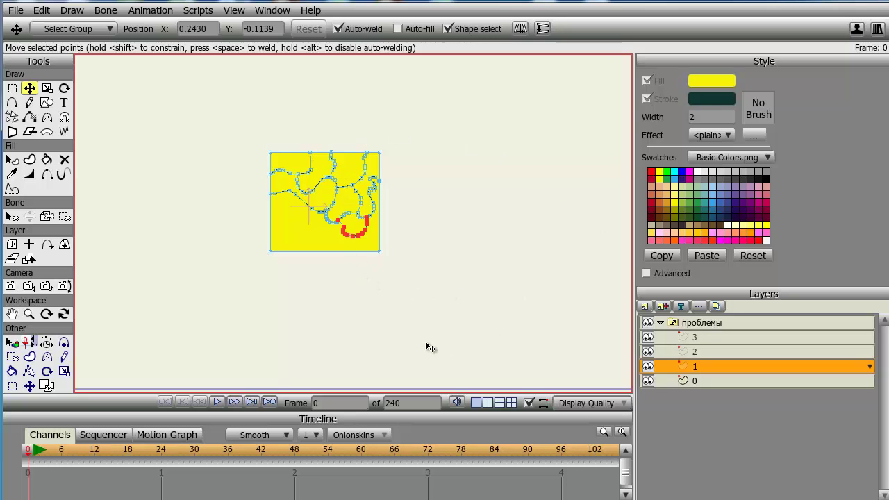
scroll(427, 220, "up", 8)
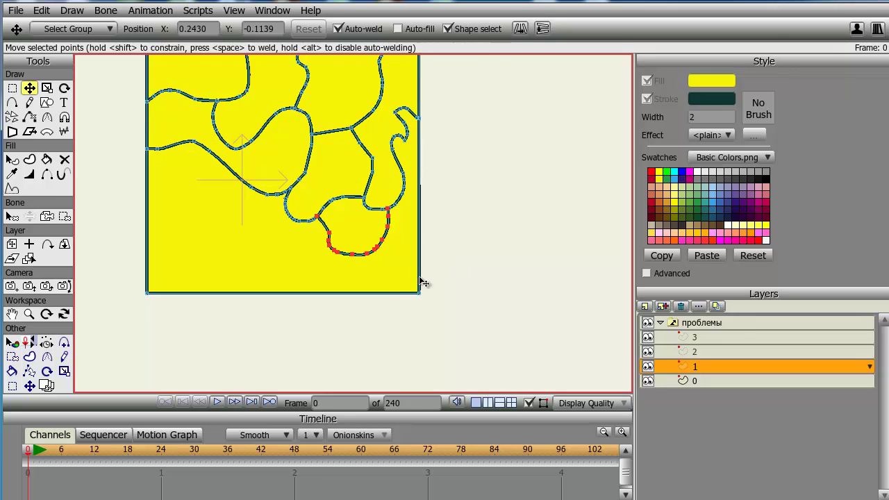
scroll(396, 273, "down", 3)
scroll(396, 273, "up", 4)
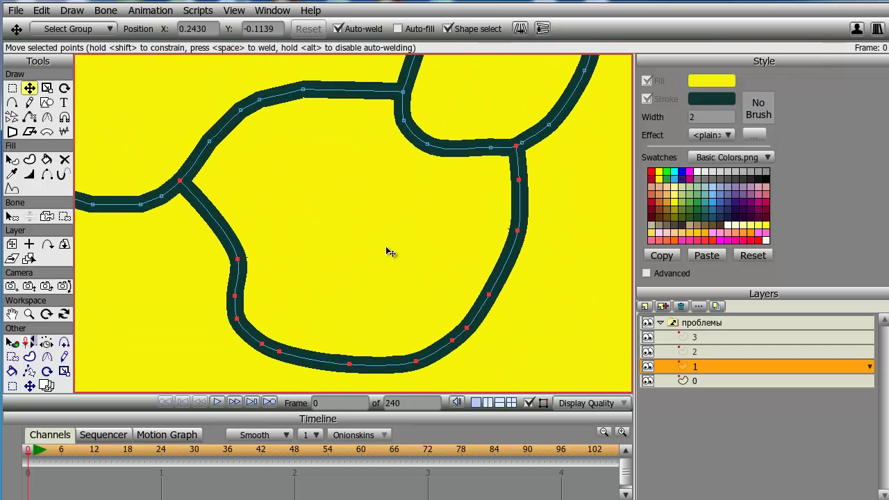
left_click_drag(385, 263, 336, 252)
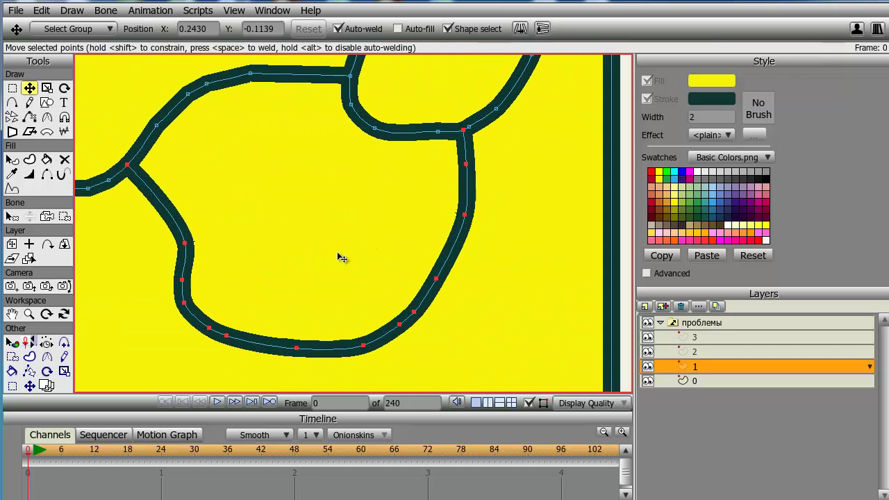
Remove the point just below the outline's right junction and simplify the whole lower curve with a tolerance angle of 30.
left_click(470, 168)
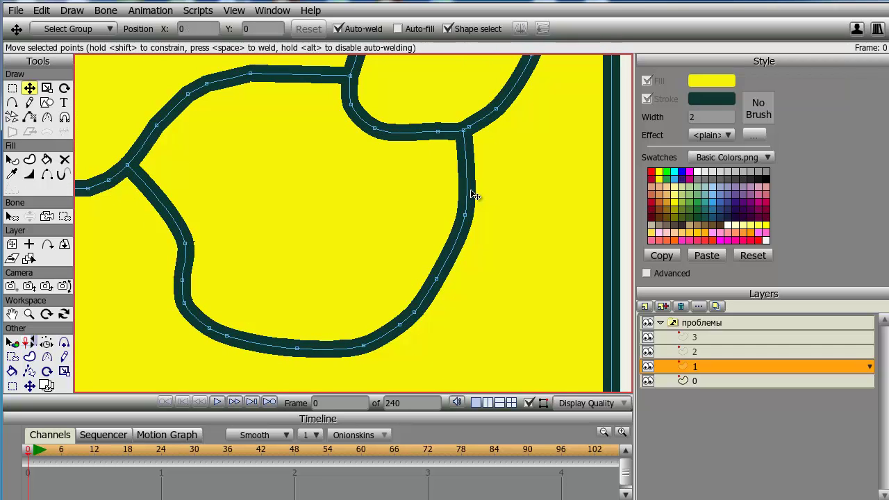
left_click(12, 88)
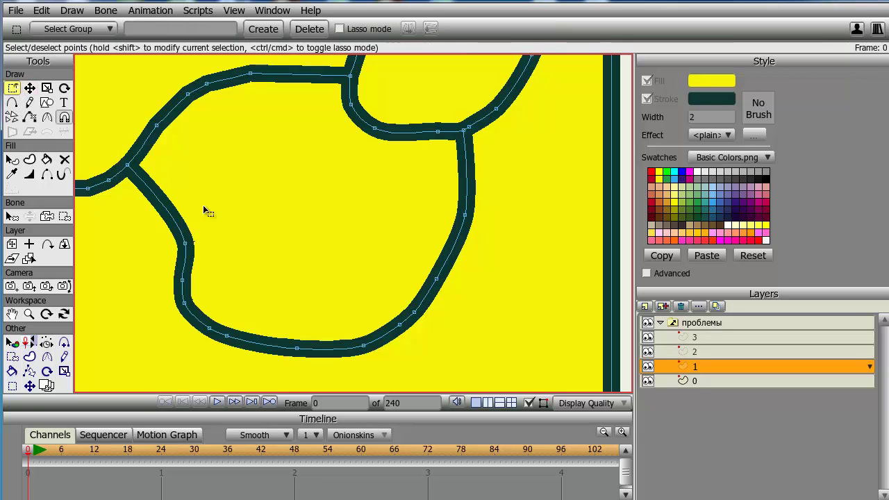
left_click(175, 221)
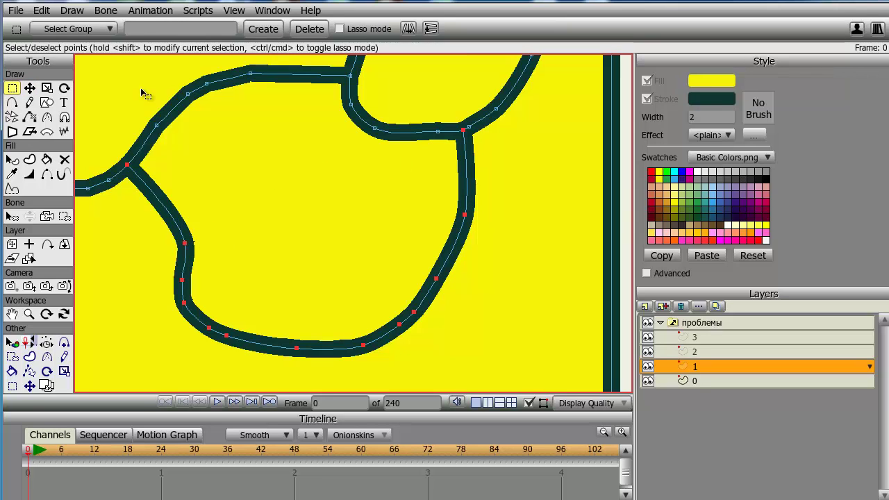
left_click(153, 10)
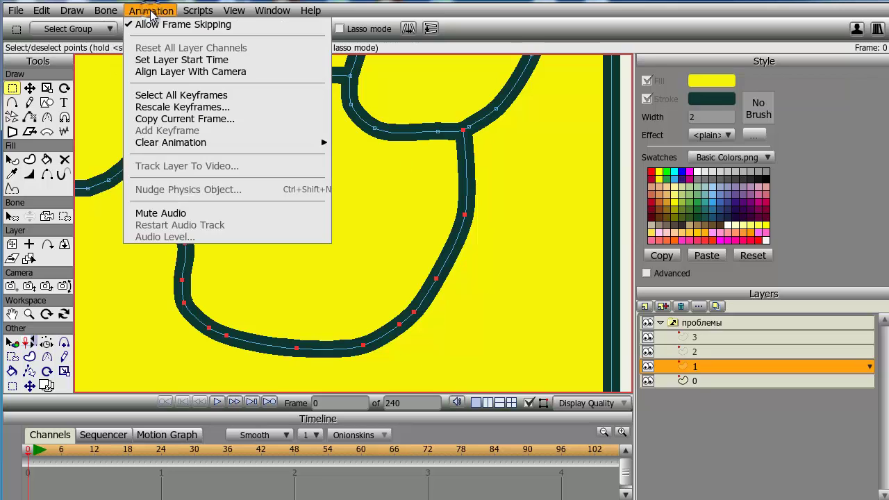
mouse_move(199, 10)
mouse_move(220, 53)
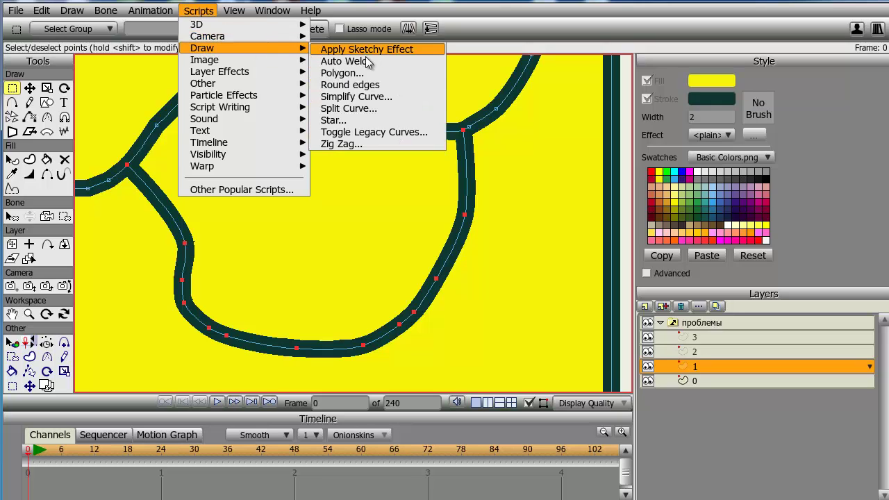
left_click(375, 97)
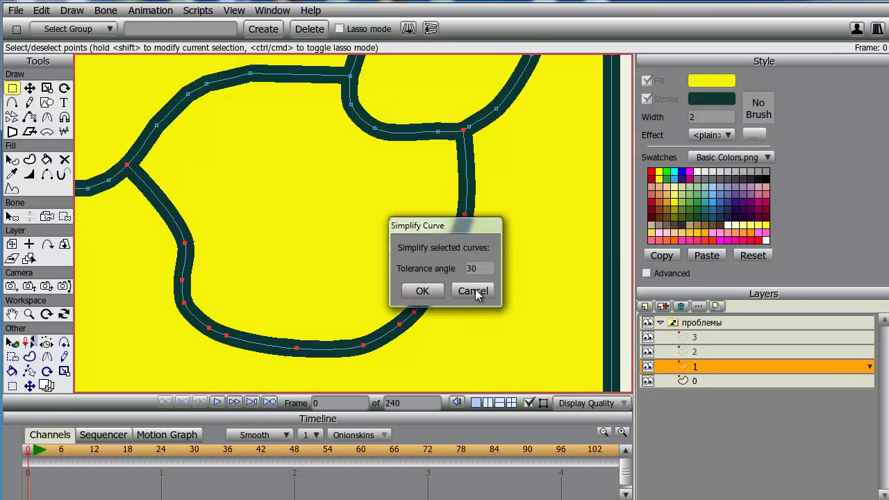
left_click_drag(473, 224, 305, 161)
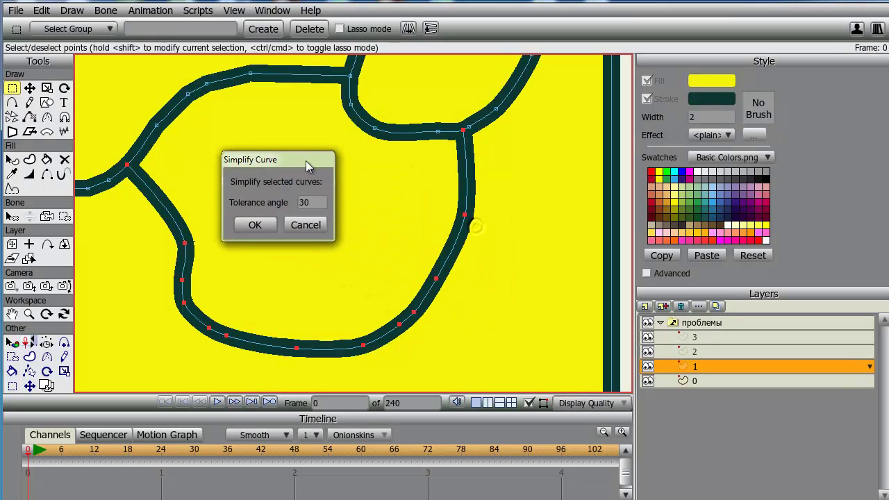
left_click(255, 225)
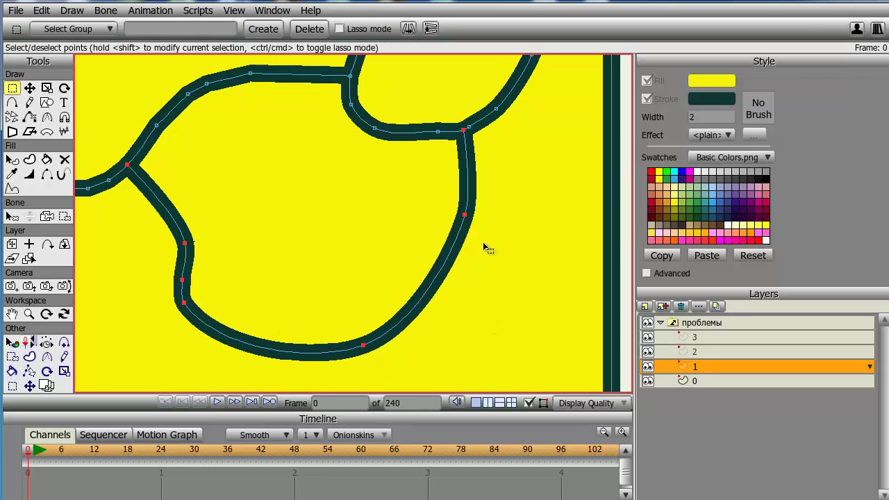
scroll(315, 225, "down", 5)
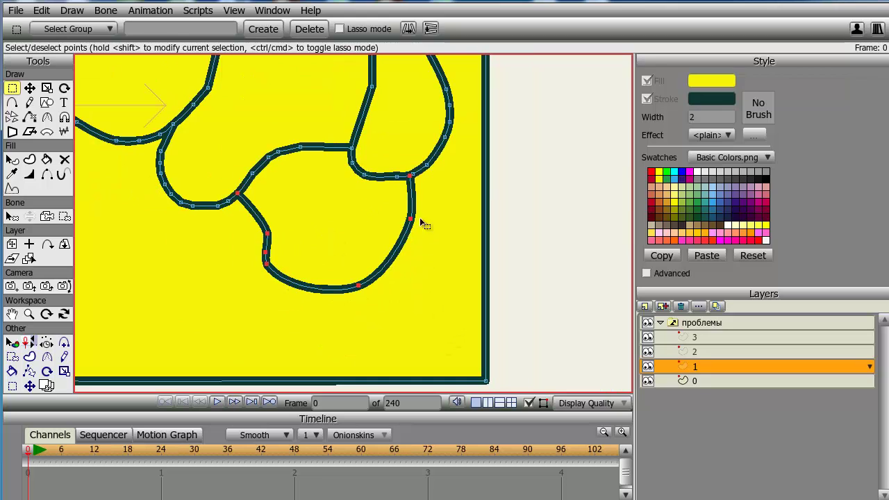
scroll(465, 281, "up", 3)
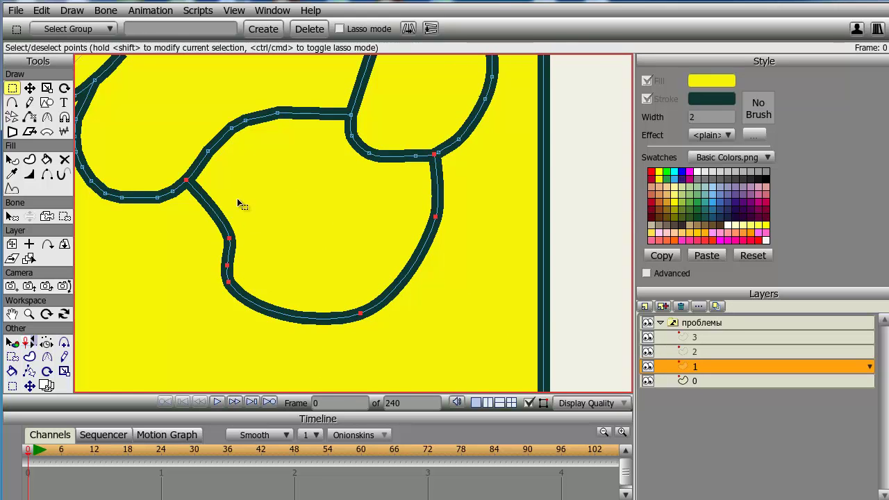
scroll(491, 263, "down", 3)
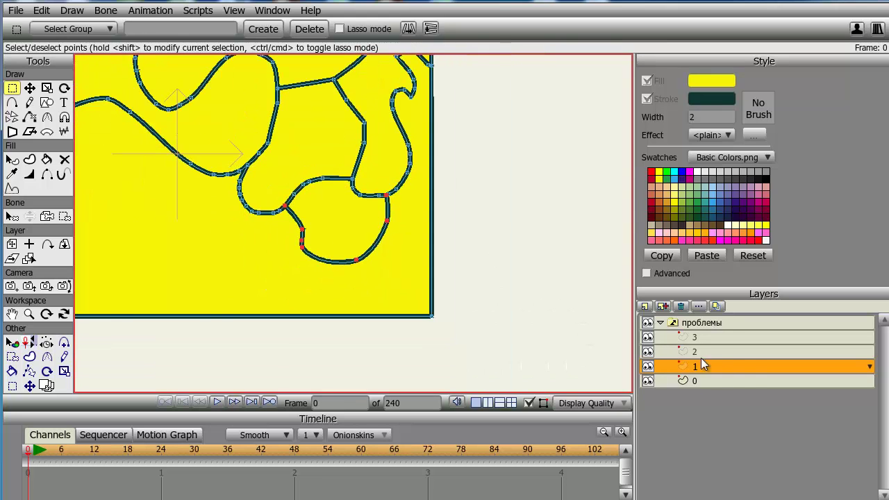
On layer 2, draw overlapping freehand loops beside the yellow shape and try to paint the large lower loop with both fill and stroke.
left_click(729, 352)
scroll(381, 247, "down", 3)
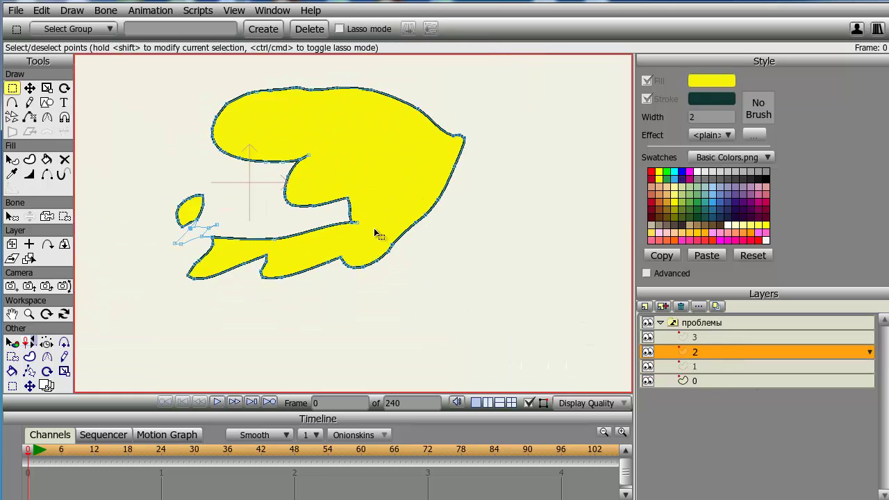
left_click(29, 103)
scroll(418, 292, "down", 5)
mouse_move(473, 313)
left_mouse_down()
mouse_move(466, 227)
mouse_move(319, 328)
mouse_move(582, 321)
mouse_move(351, 298)
mouse_move(507, 308)
left_mouse_up()
left_click_drag(464, 285, 344, 295)
left_click(47, 159)
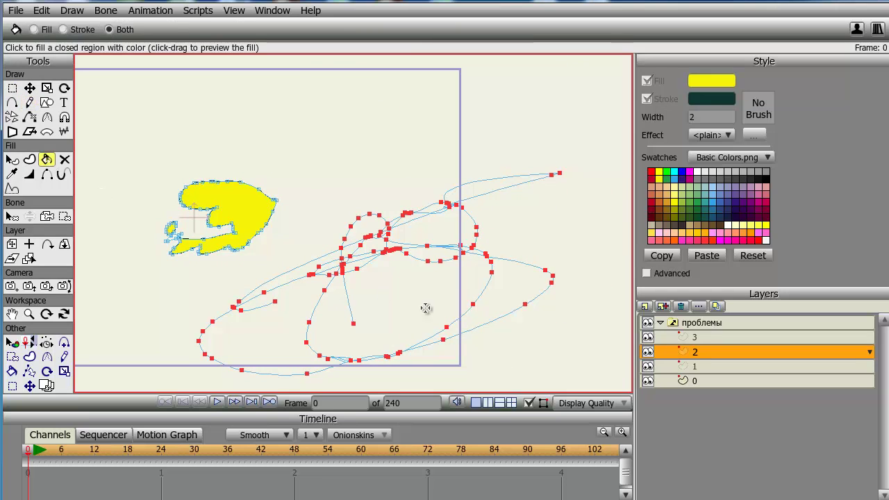
key("g")
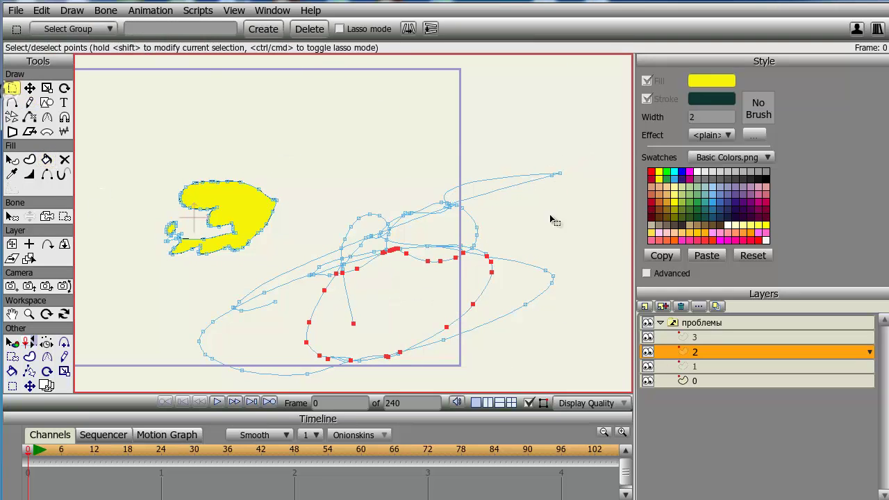
Remove all the overlapping freehand loops beside the yellow shape on layer 2.
mouse_move(579, 142)
left_mouse_down()
mouse_move(263, 390)
mouse_move(311, 393)
left_mouse_up()
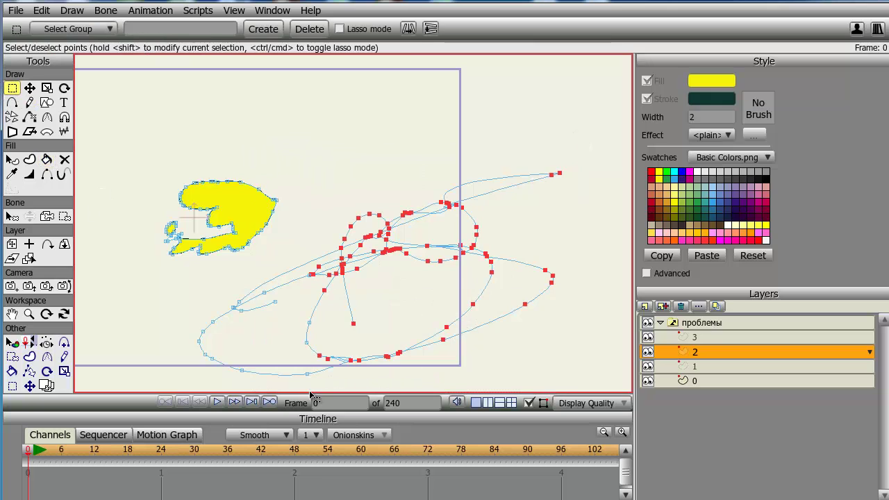
key("ctrl+z")
key("ctrl+z")
Move the junction point of the unpainted tangle below the small yellow oval slightly toward the adjoining corner of the large yellow body.
scroll(224, 271, "up", 5)
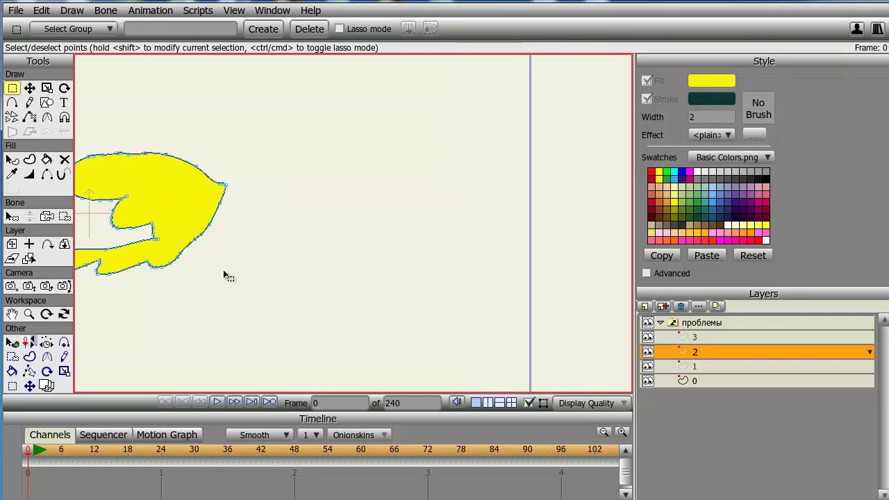
left_click_drag(222, 270, 432, 266)
scroll(432, 266, "up", 5)
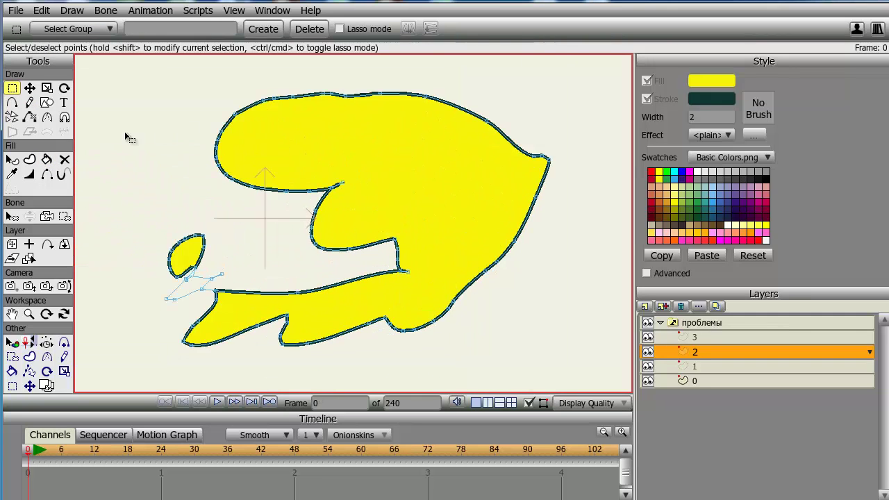
left_click_drag(185, 84, 186, 170)
left_click_drag(233, 275, 376, 236)
scroll(452, 177, "up", 4)
scroll(375, 236, "up", 4)
scroll(376, 240, "up", 3)
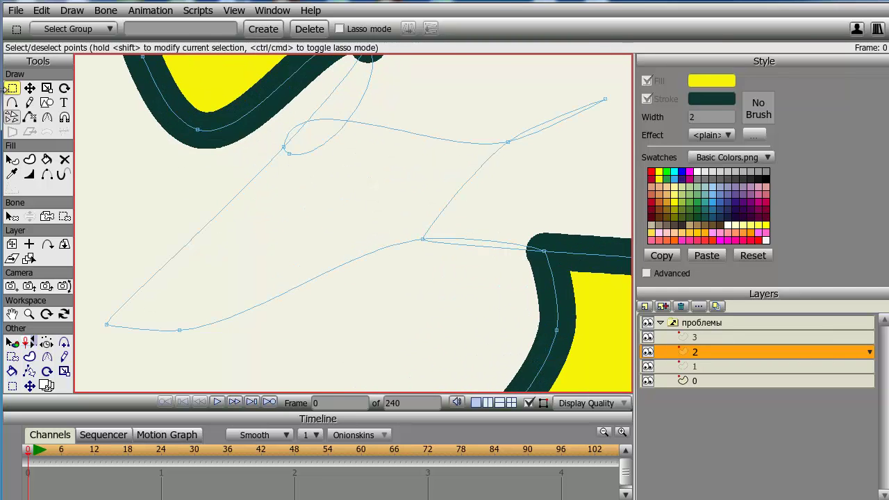
left_click(29, 88)
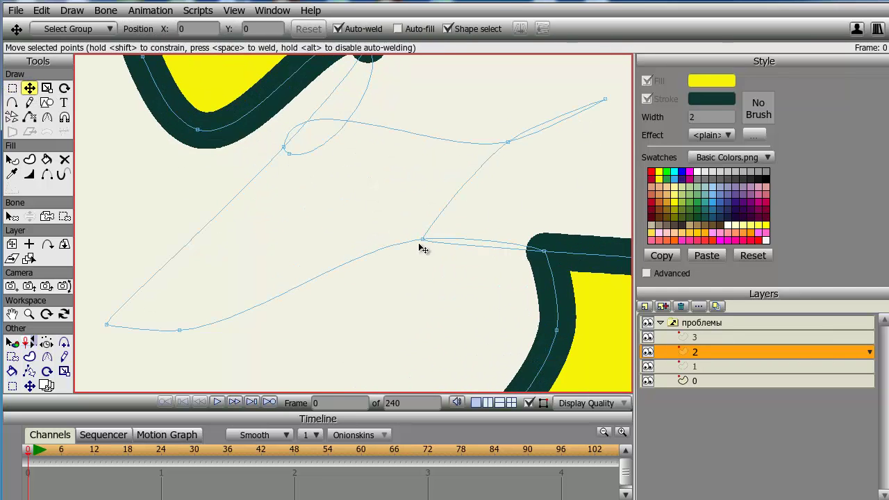
left_click_drag(421, 243, 439, 248)
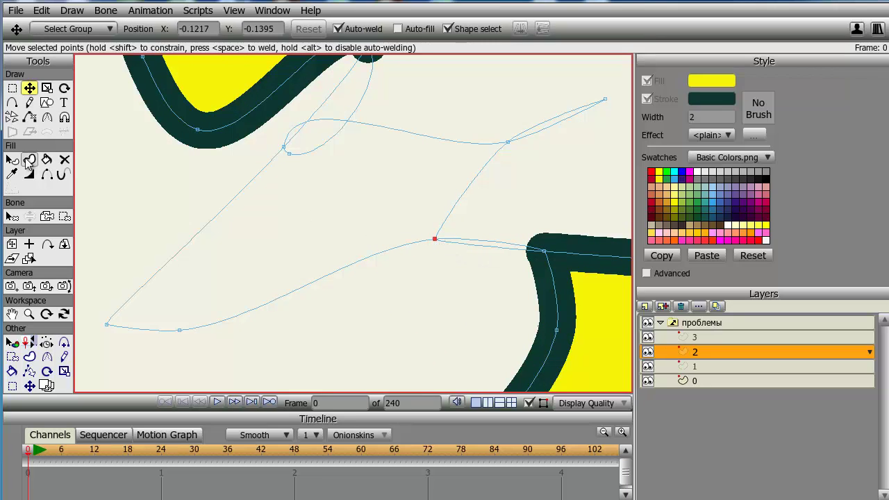
Delete the doubled edges beside the moved point and at the free tip, together with the small loop's edges below the oval.
left_click(30, 118)
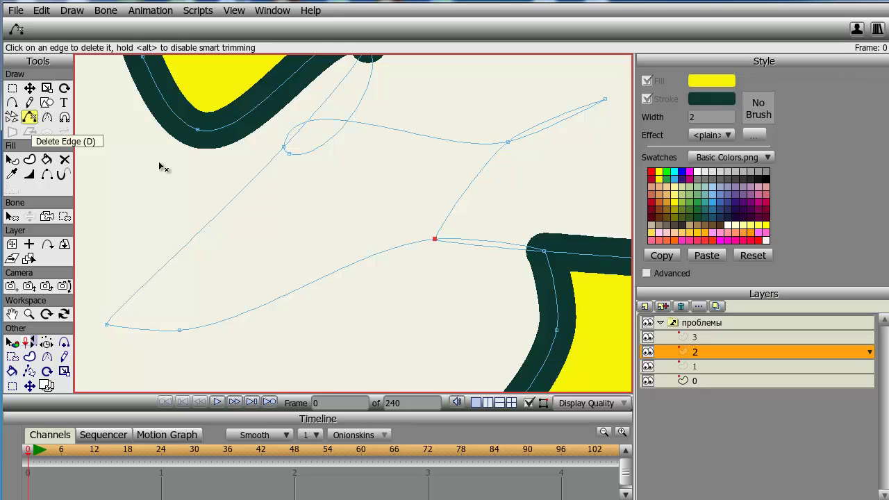
left_click(477, 244)
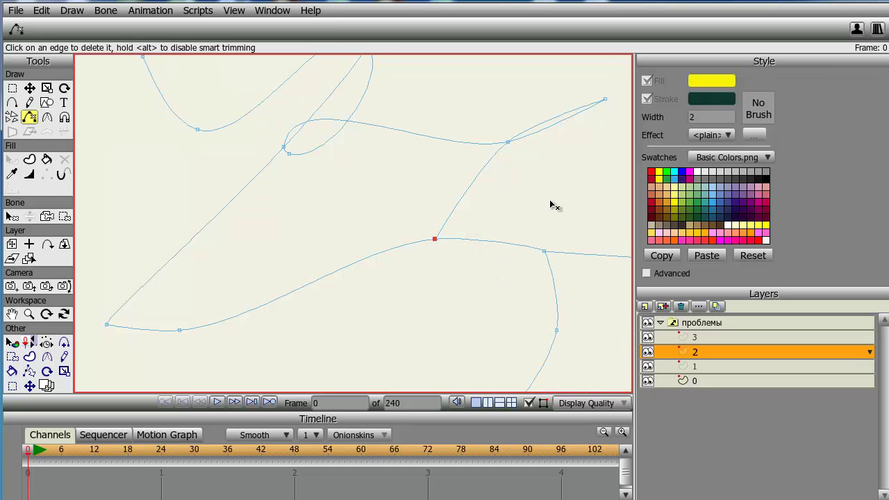
scroll(549, 198, "down", 10)
scroll(494, 218, "down", 1)
scroll(504, 233, "up", 3)
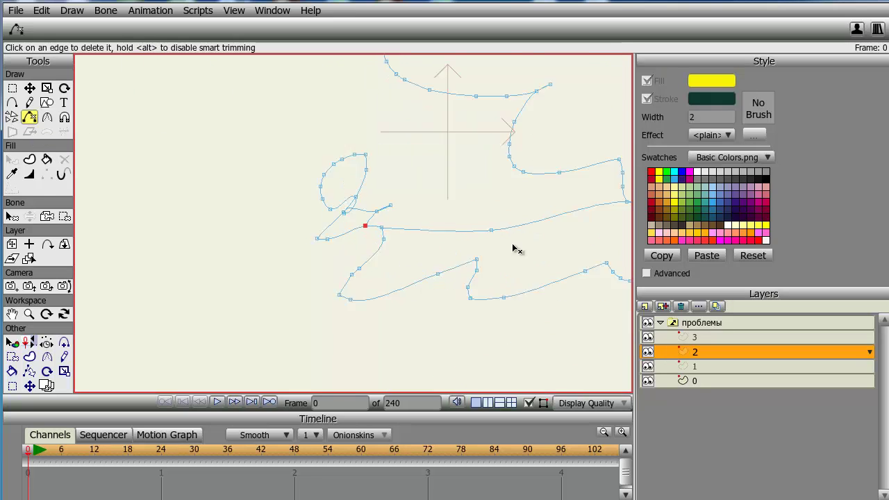
scroll(517, 249, "up", 5)
left_click(447, 174)
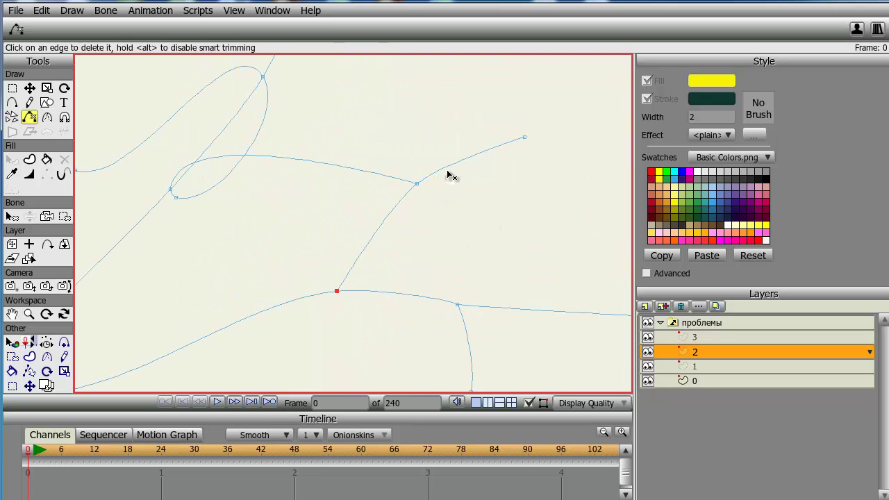
left_click(219, 189)
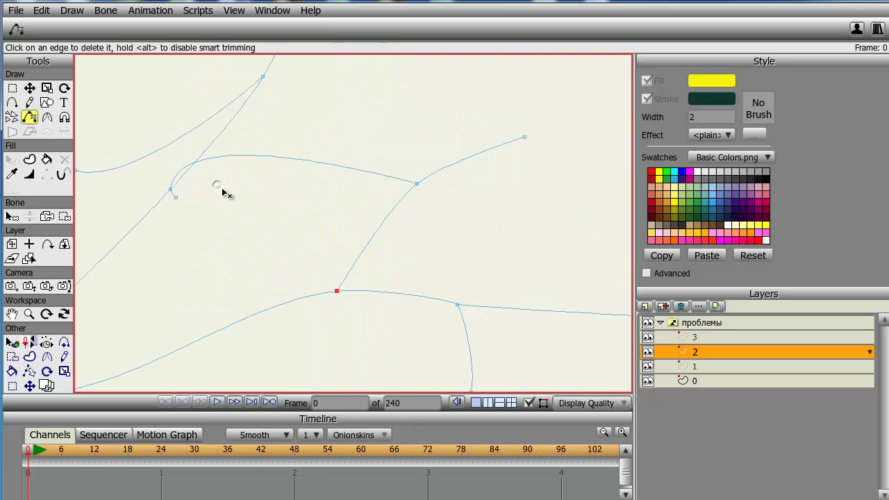
left_click(177, 181)
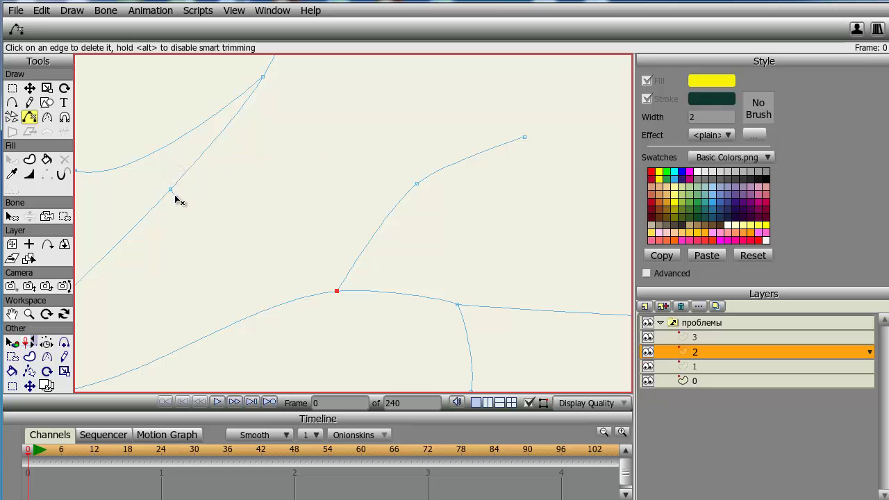
Draw a new edge from the point below the oval to the junction with the free tip, closing the small region.
left_click(12, 102)
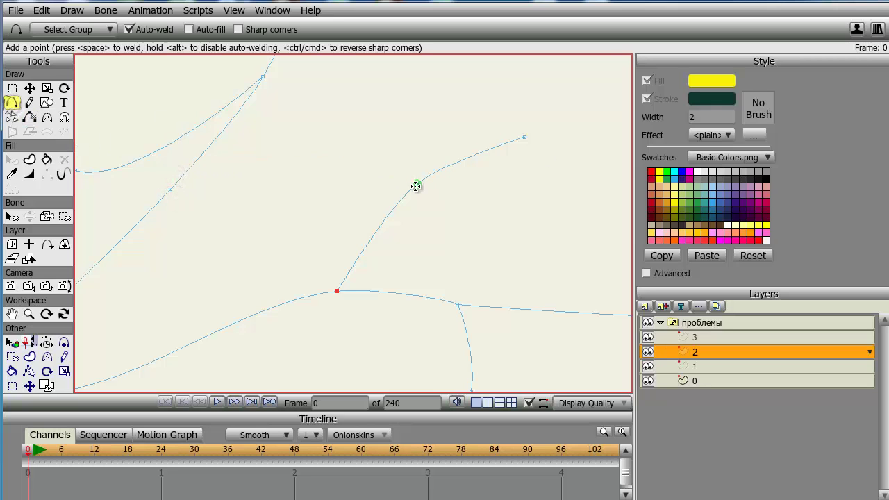
left_click_drag(172, 190, 416, 184)
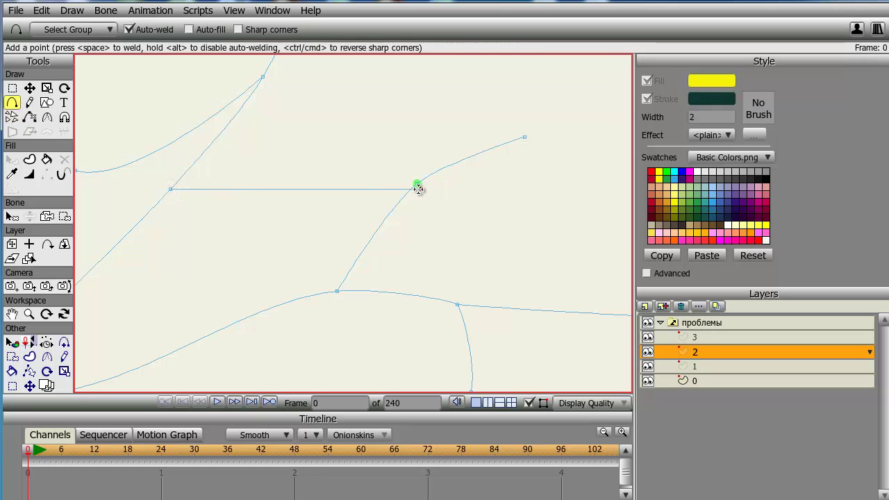
scroll(361, 218, "down", 3)
Paint the newly closed region, the small oval and the large body with both fill and stroke.
left_click(47, 159)
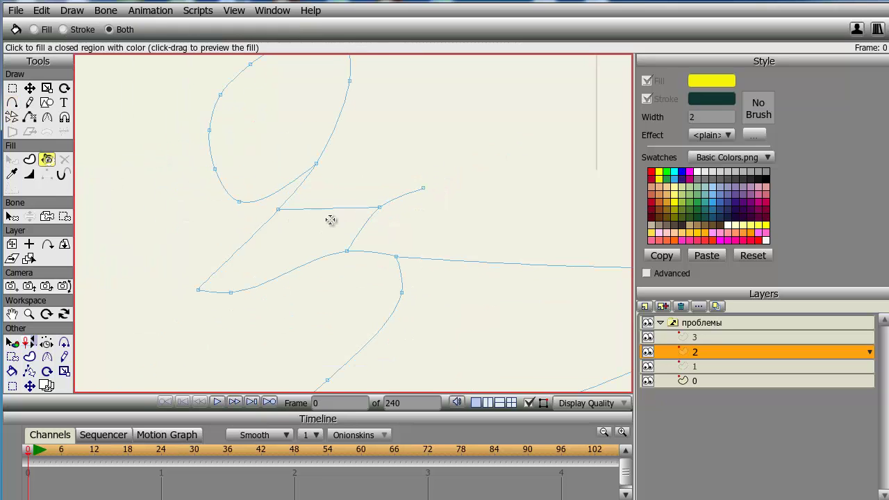
left_click(331, 221)
scroll(281, 150, "down", 2)
left_click(324, 174)
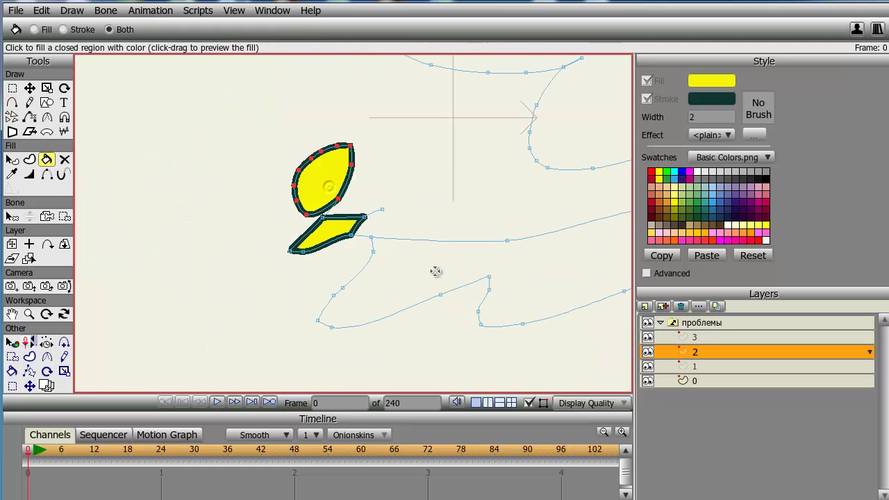
scroll(442, 276, "down", 2)
left_click_drag(496, 195, 495, 195)
scroll(248, 218, "up", 3)
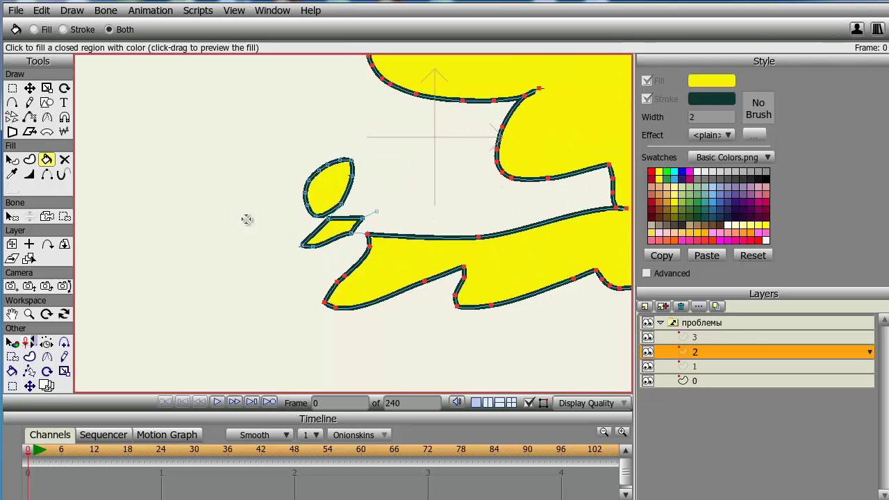
Apply stroke only to the bare free tip and the unpainted edges linking the oval, the small region and the body.
scroll(372, 251, "up", 3)
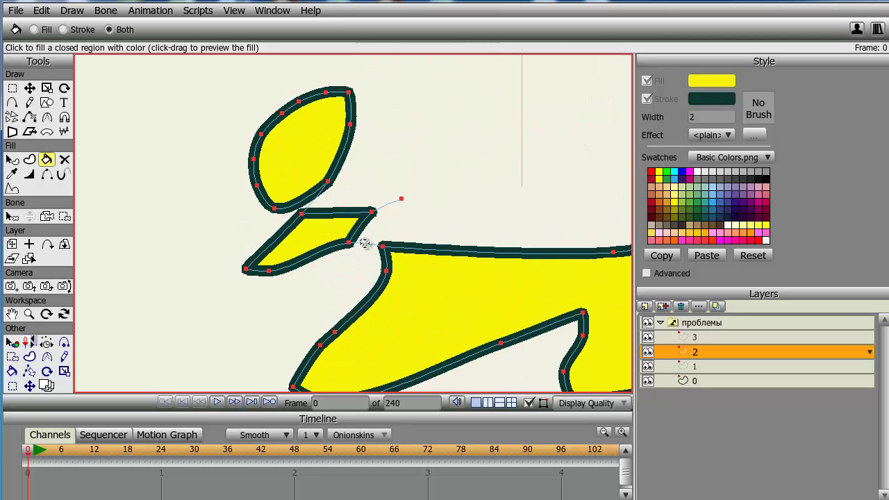
scroll(374, 249, "up", 2)
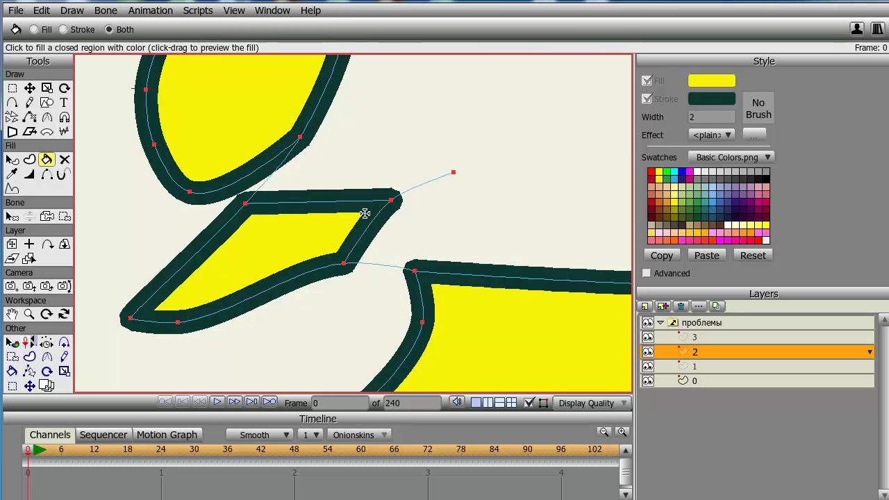
left_click(63, 29)
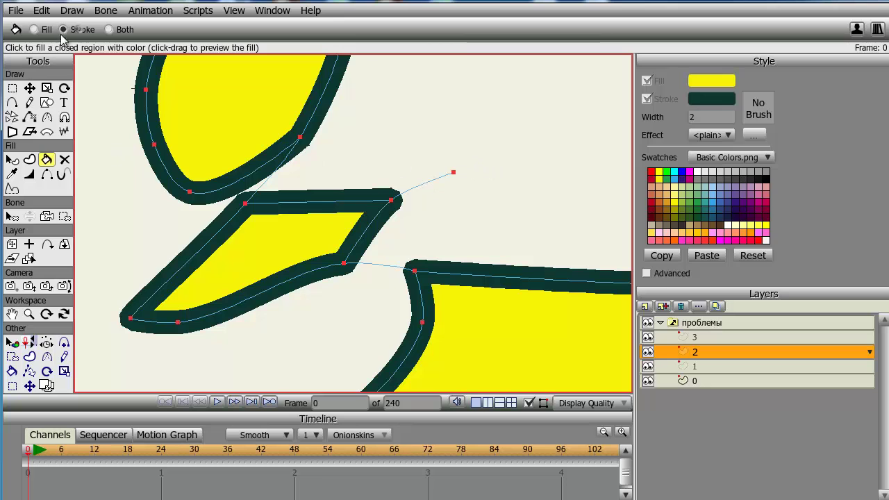
left_click(421, 183)
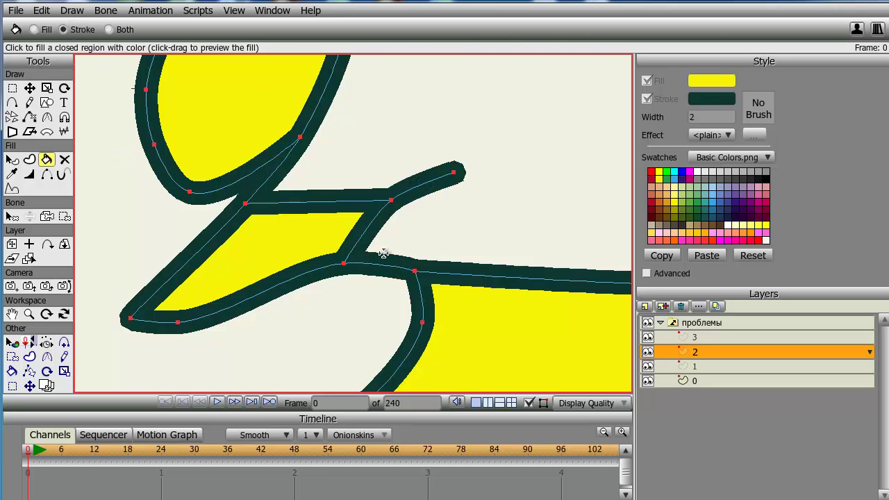
Try to paint the band between the inner and outer outlines on layer 3 with fill only, and undo the fill.
scroll(206, 155, "down", 7)
left_click_drag(356, 190, 75, 318)
scroll(114, 143, "down", 1)
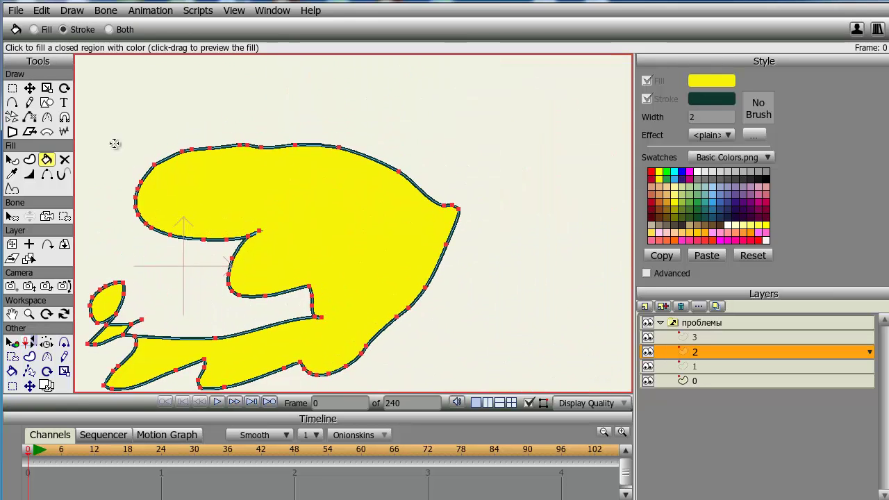
left_click(46, 30)
scroll(353, 194, "down", 3)
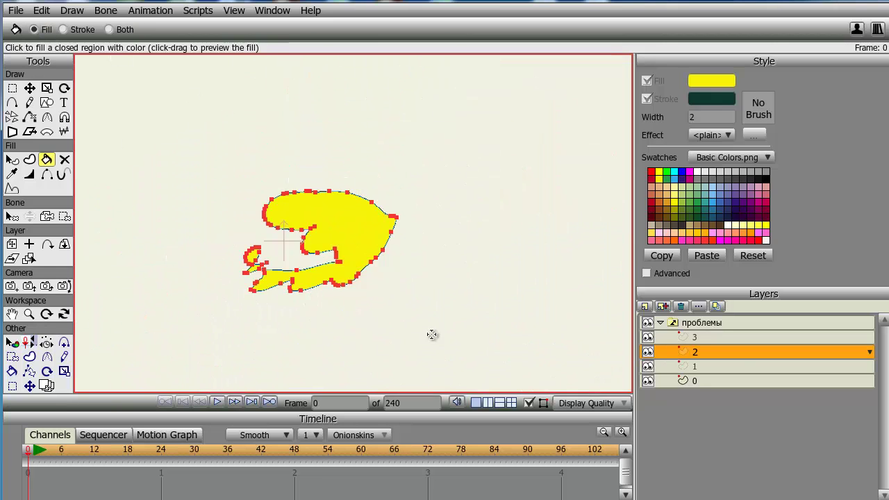
left_click(701, 337)
scroll(347, 257, "up", 4)
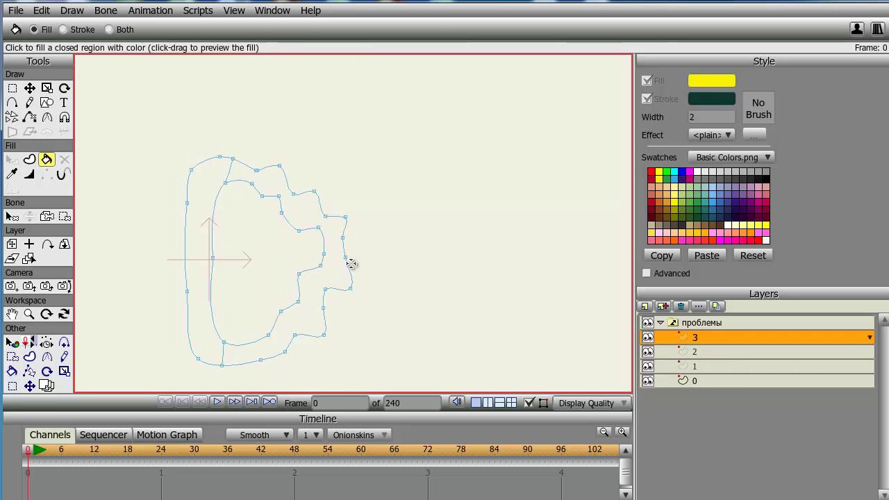
left_click_drag(214, 296, 323, 253)
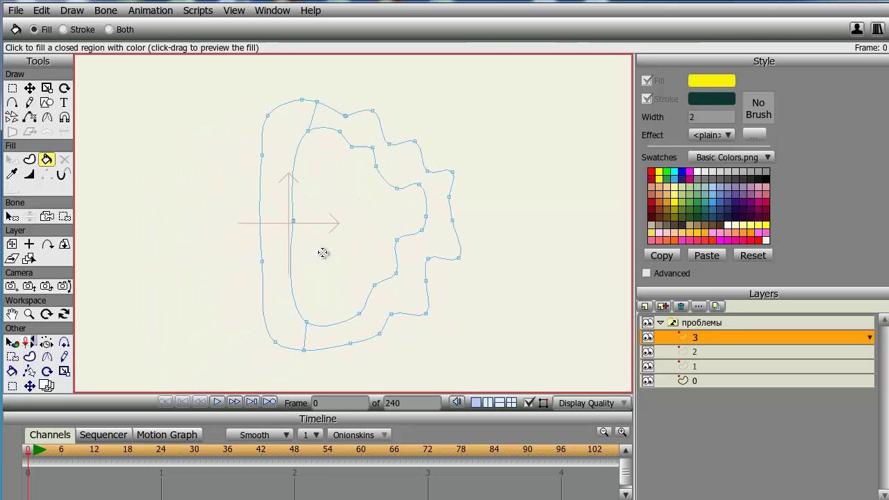
scroll(323, 253, "up", 1)
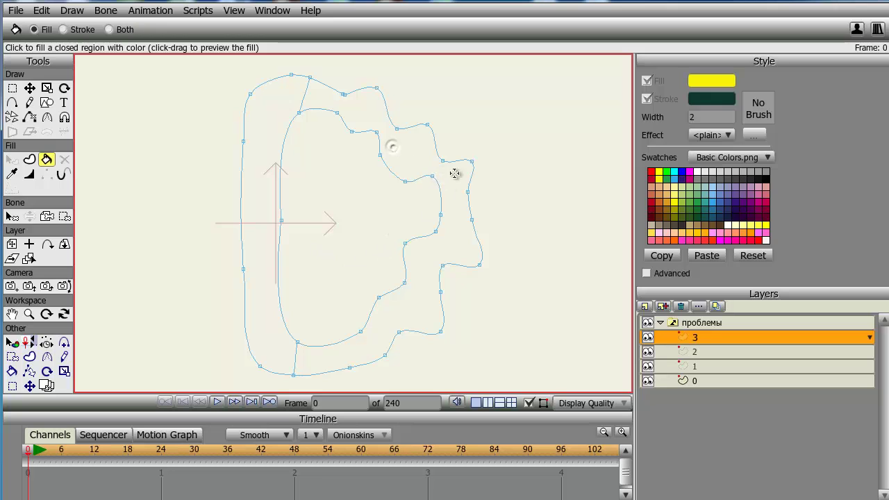
left_click(443, 266)
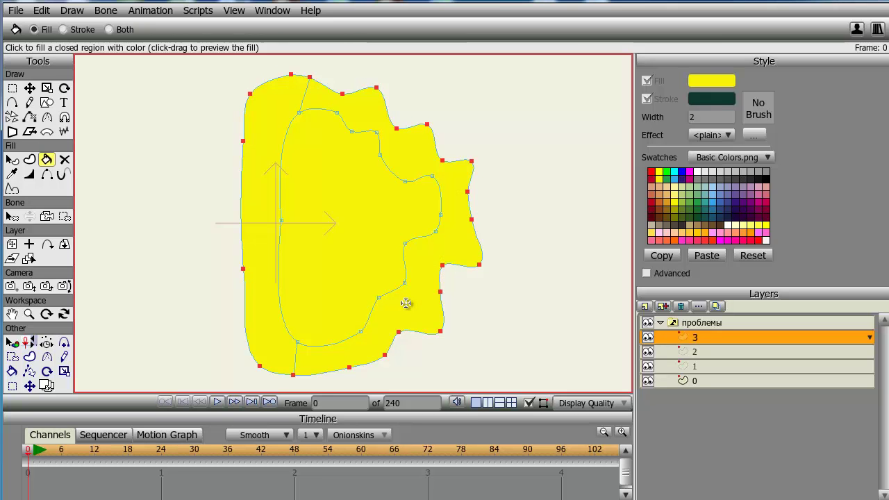
key("ctrl+z")
key("ctrl+z")
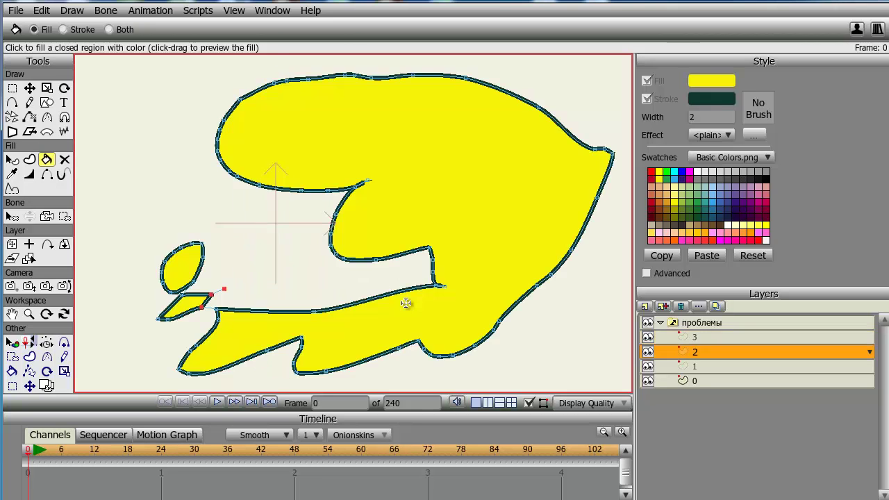
On layer 3, examine the outer outline up close at the first notch beside the upper connecting edge.
left_click(693, 337)
scroll(462, 169, "up", 3)
left_click_drag(414, 121, 381, 178)
scroll(381, 177, "down", 5)
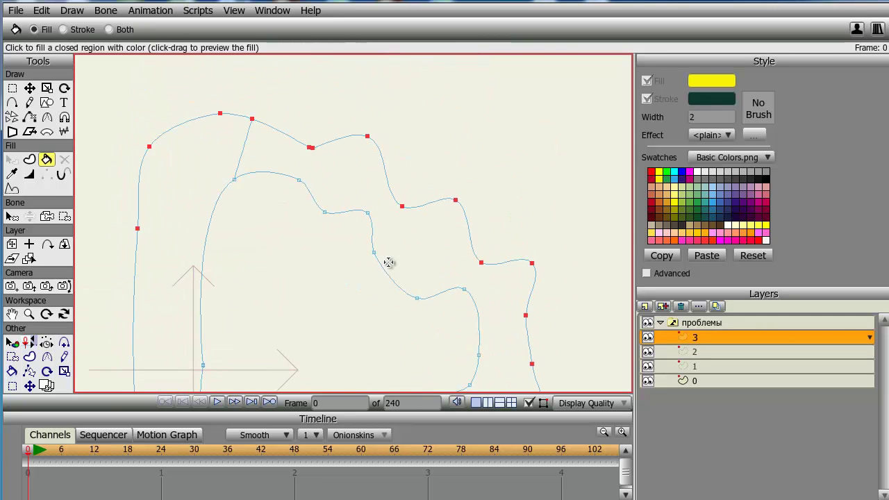
scroll(385, 234, "up", 6)
scroll(402, 205, "up", 4)
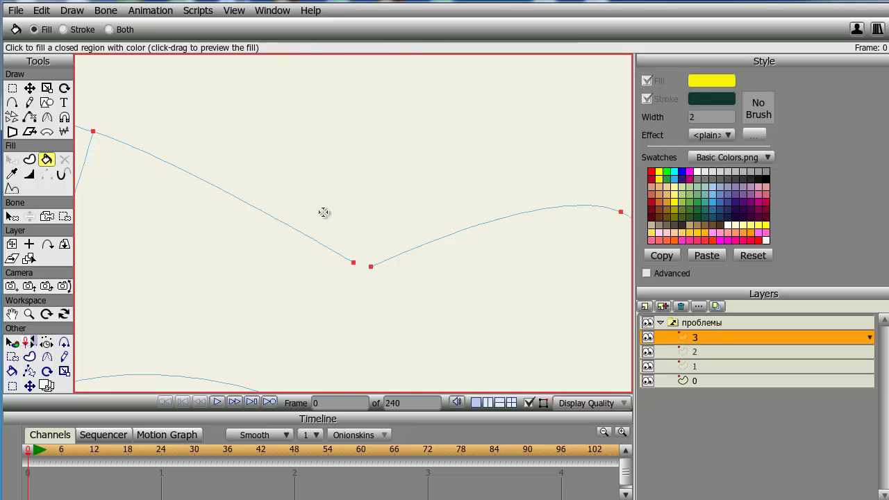
Sketch two open curves with a small space between their upper ends beside the outlines, and undo them.
left_click(12, 102)
scroll(373, 206, "down", 4)
scroll(373, 205, "down", 3)
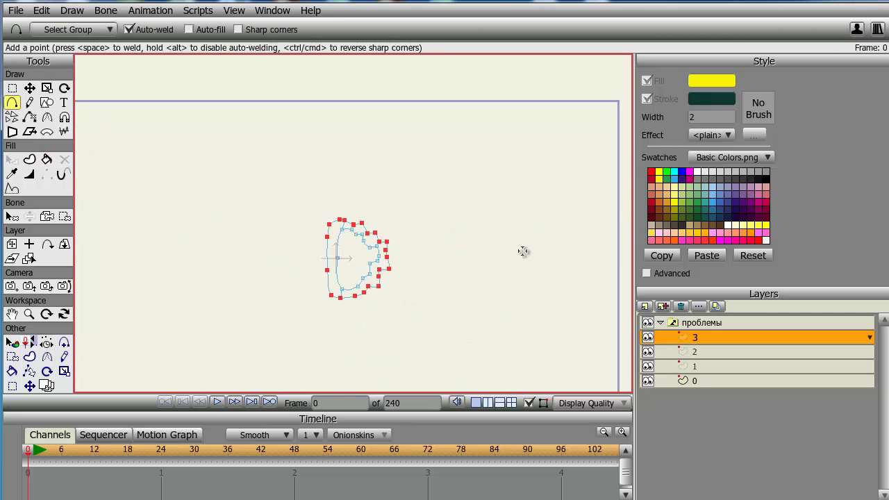
left_click_drag(524, 250, 421, 255)
mouse_move(375, 275)
left_mouse_down()
mouse_move(407, 183)
mouse_move(419, 172)
mouse_move(488, 186)
mouse_move(519, 212)
mouse_move(565, 363)
mouse_move(502, 363)
mouse_move(470, 352)
left_mouse_up()
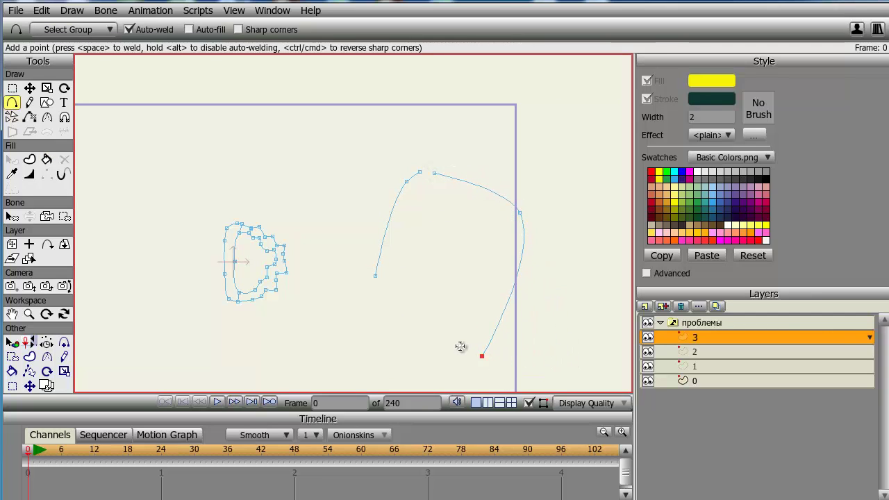
key("ctrl+z")
key("ctrl+z")
key("ctrl+z")
key("ctrl+z")
key("ctrl+z")
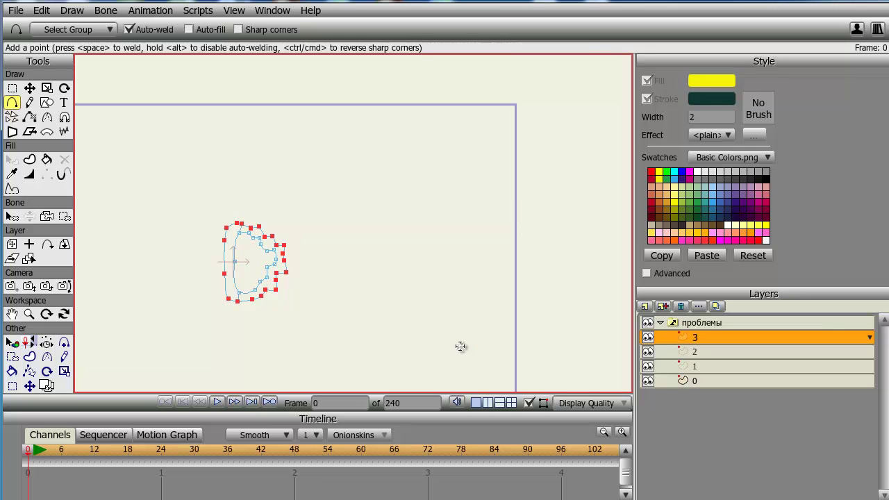
scroll(254, 280, "up", 8)
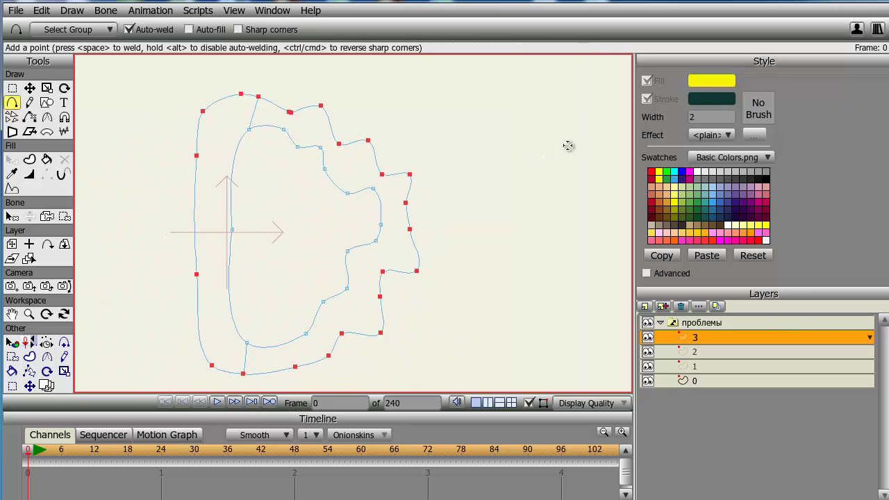
left_click_drag(568, 146, 587, 152)
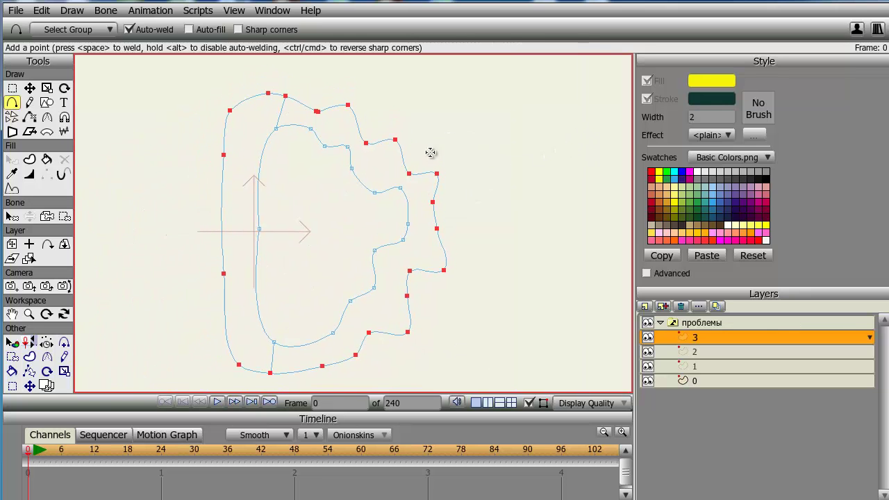
Try to add an edge reaching outward from the notched side of the outlines on layer 3, and undo it.
scroll(430, 152, "up", 2)
scroll(431, 152, "down", 8)
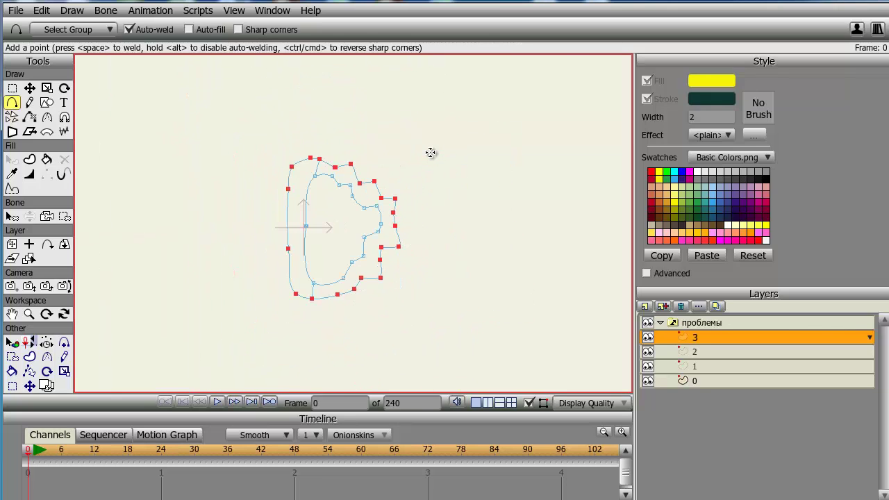
scroll(430, 152, "down", 5)
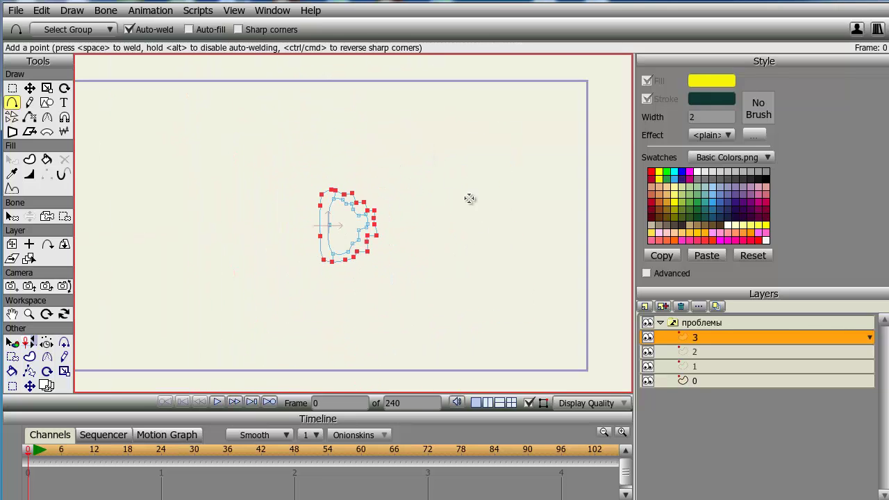
left_click(352, 198)
left_click_drag(348, 201, 405, 144)
key("ctrl+z")
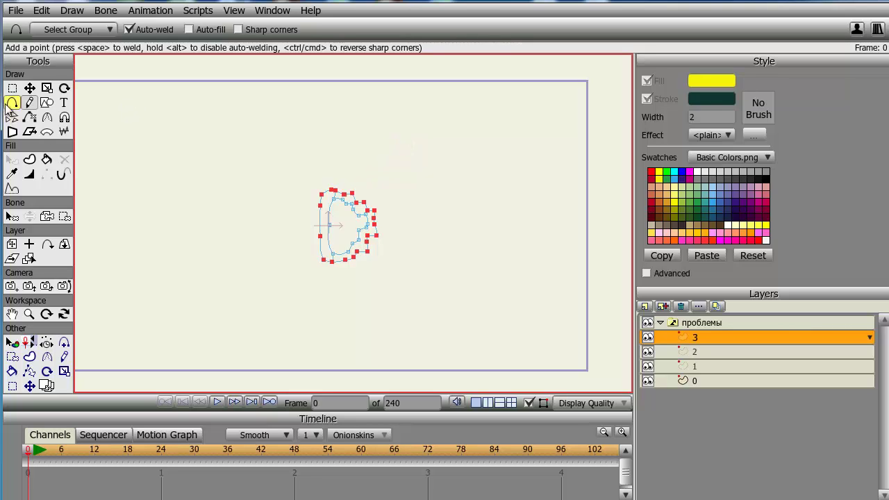
Paint the notched section of the band between the inner and outer outlines with yellow, fill only, while zoomed far out.
left_click(47, 159)
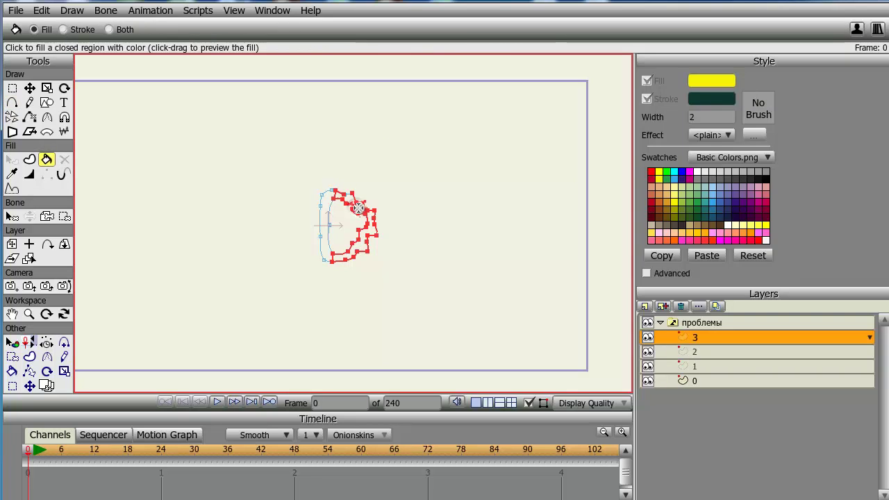
scroll(356, 209, "down", 2)
left_click(356, 214)
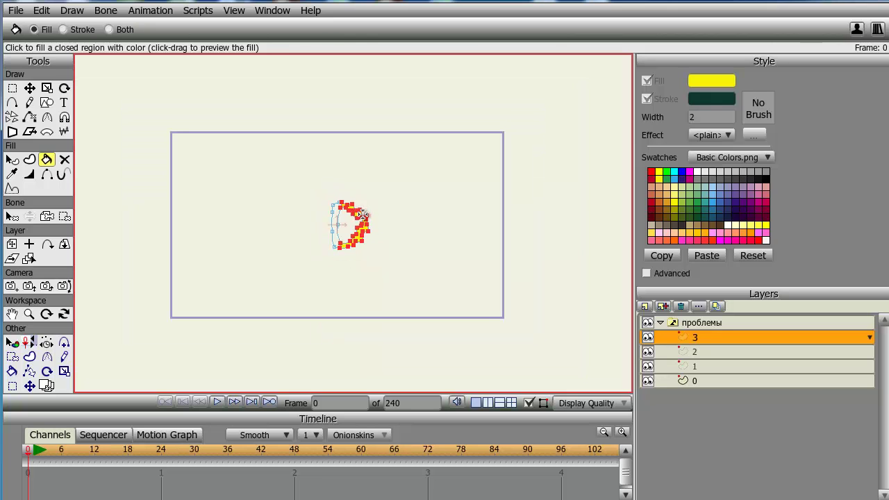
scroll(357, 208, "up", 3)
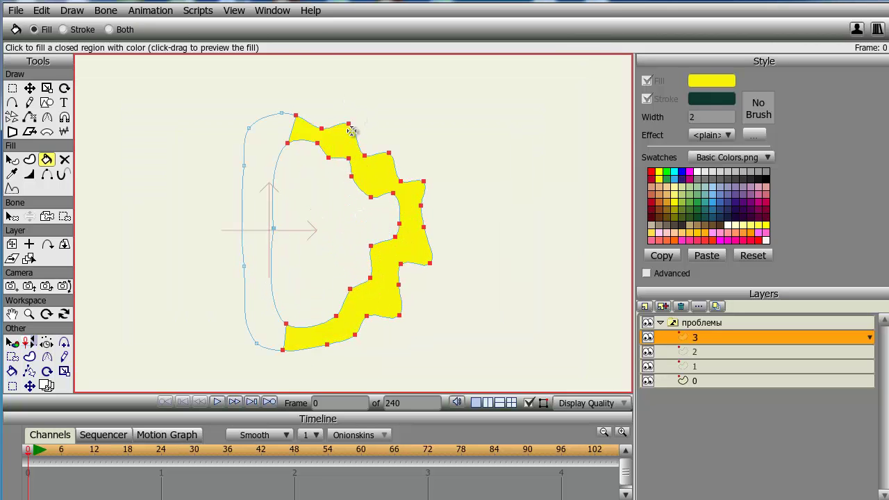
Examine the filled notched section up close along its inner and outer edges.
left_click_drag(331, 251, 326, 349)
scroll(291, 296, "up", 5)
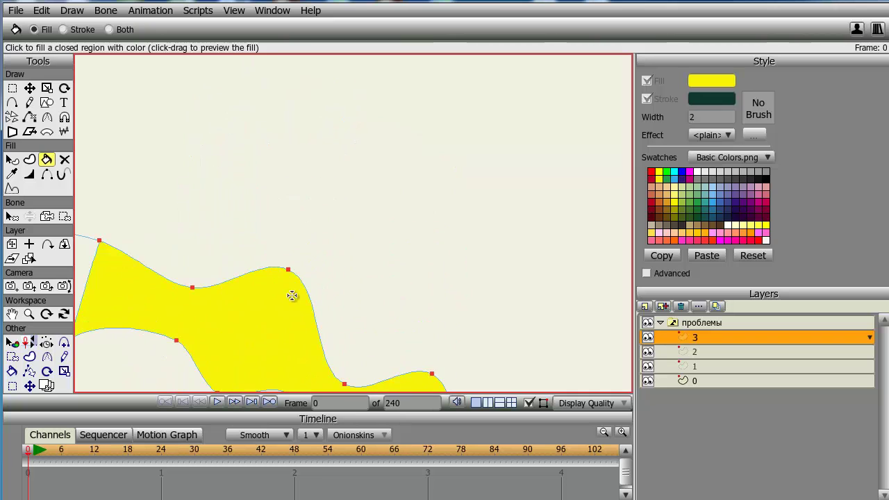
left_click_drag(335, 222, 512, 114)
scroll(391, 258, "down", 6)
left_click_drag(370, 320, 401, 182)
scroll(269, 160, "up", 4)
scroll(270, 159, "up", 5)
left_click_drag(341, 144, 437, 329)
scroll(347, 245, "up", 5)
scroll(368, 236, "down", 14)
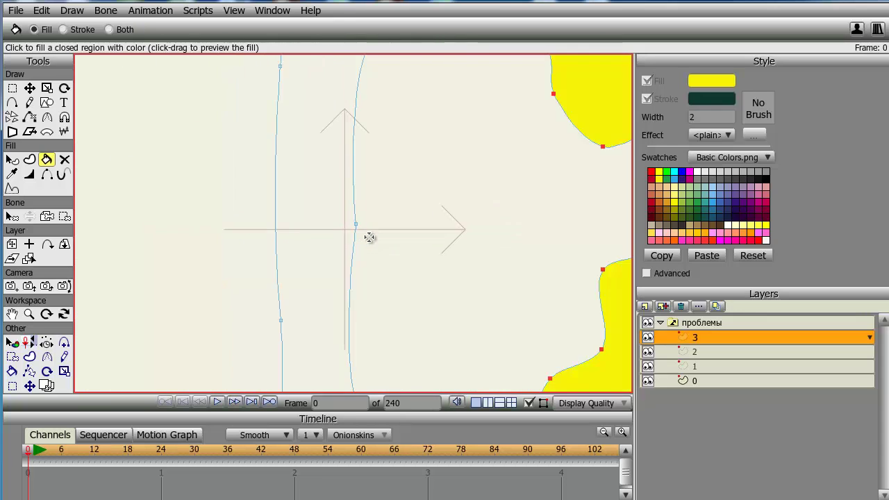
Paint the remaining smooth section of the band between the connecting edges with the same yellow fill.
scroll(368, 238, "up", 2)
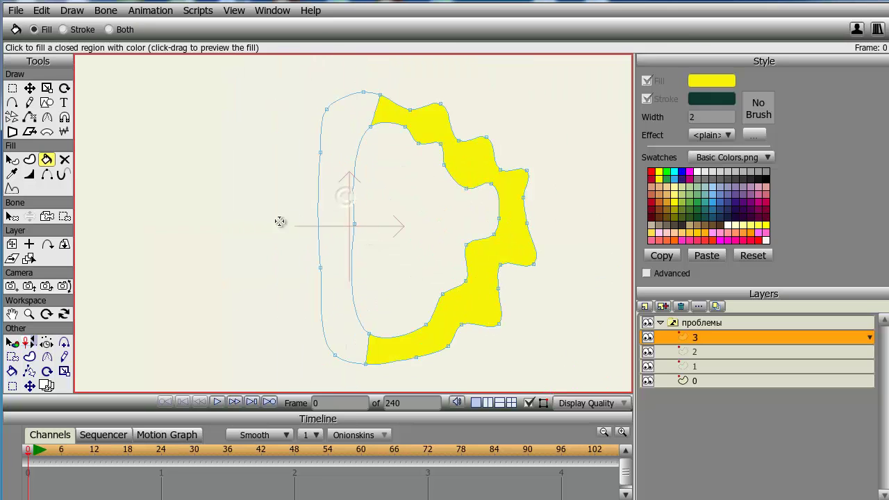
scroll(360, 213, "down", 3)
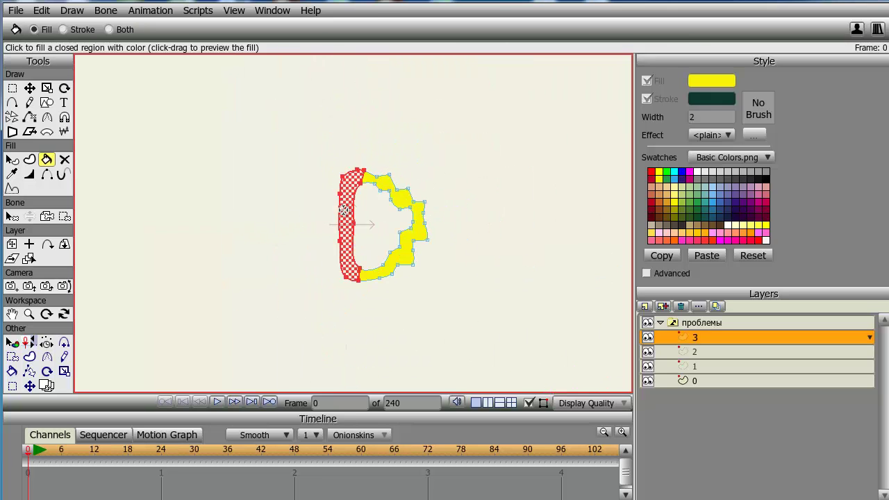
left_click(343, 210)
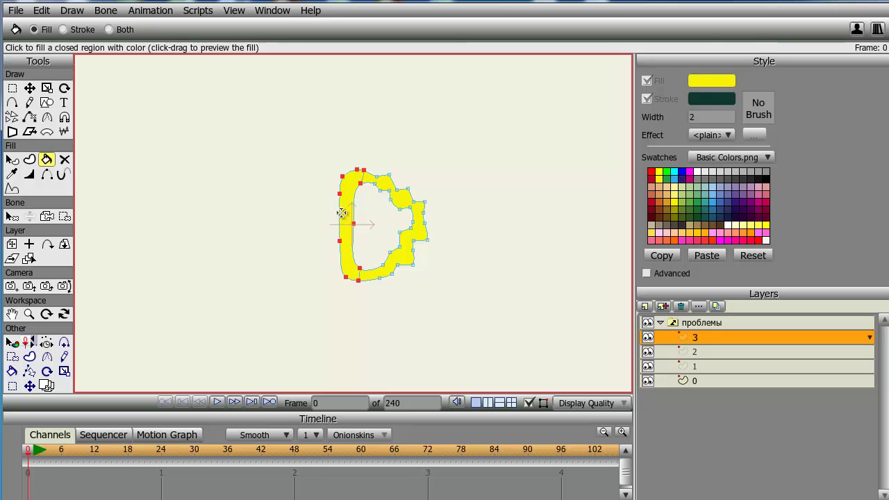
Examine the fully painted band on layer 3 at different magnifications, including its connecting edges and notches.
scroll(416, 283, "up", 5)
left_click_drag(452, 270, 355, 288)
scroll(368, 262, "down", 5)
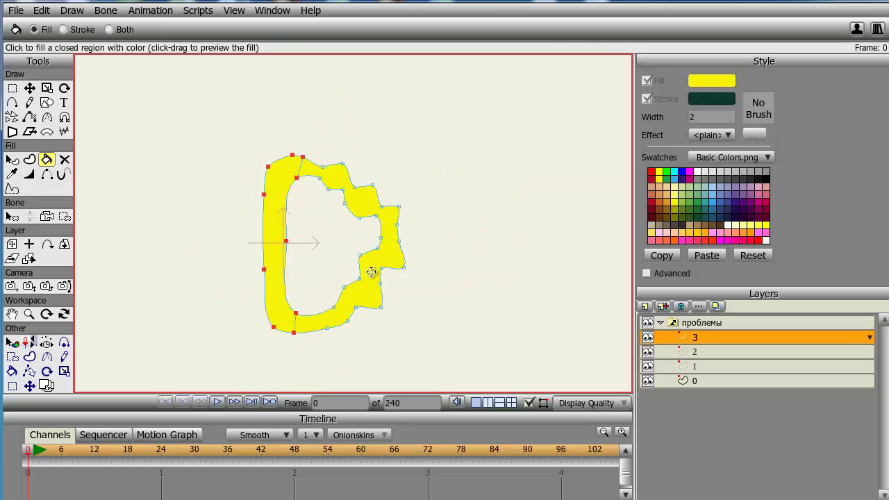
scroll(378, 264, "up", 3)
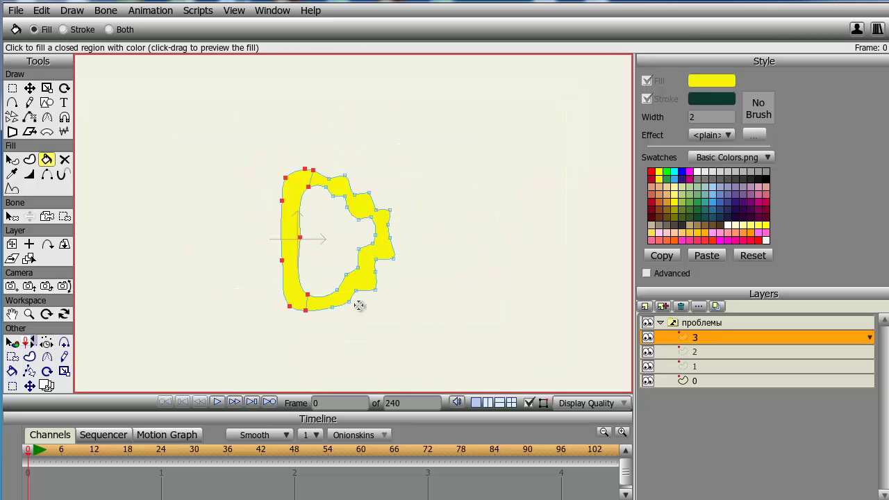
scroll(298, 258, "down", 4)
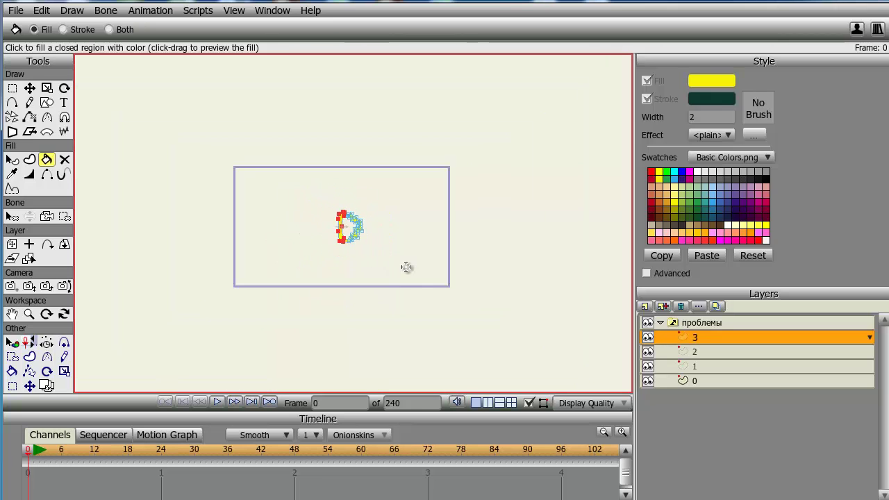
scroll(388, 260, "up", 3)
scroll(282, 251, "up", 2)
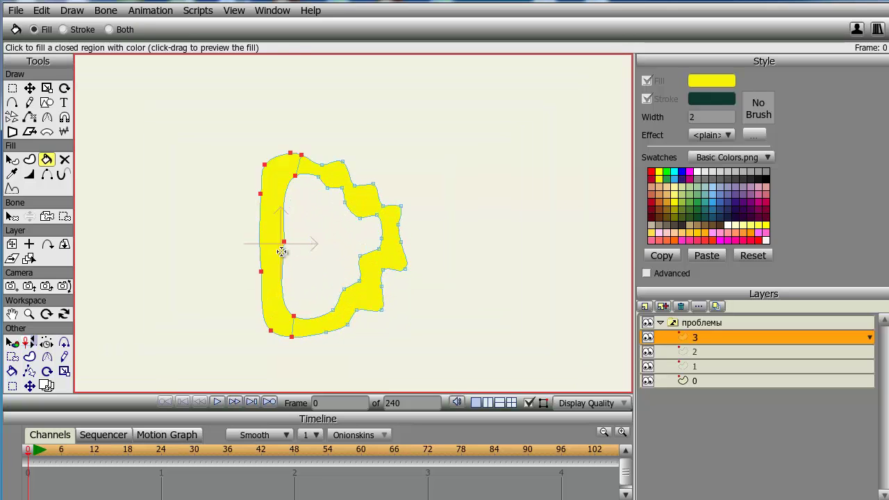
scroll(332, 153, "up", 1)
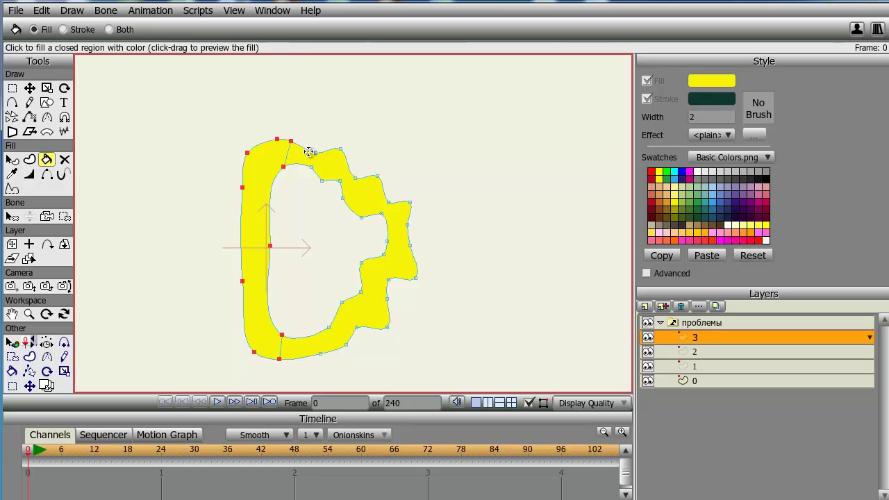
scroll(486, 257, "down", 4)
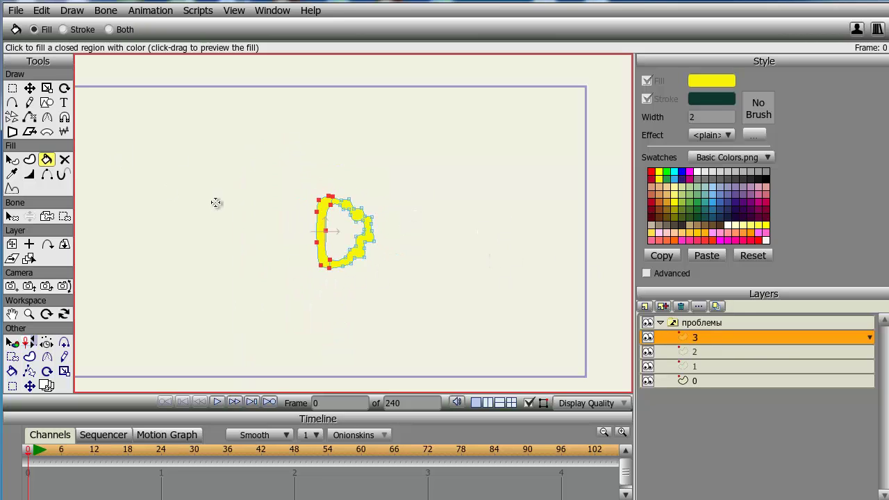
scroll(358, 227, "up", 1)
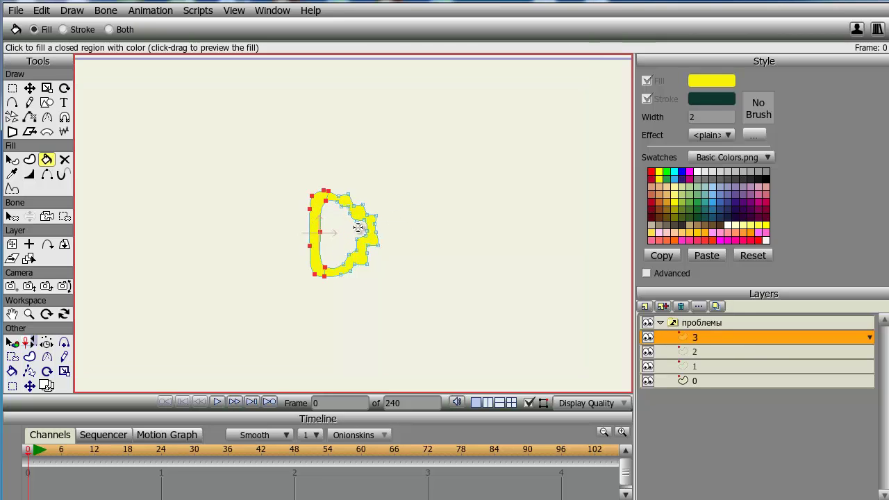
Collapse the проблемы layer group and bring the whole project frame into view.
left_click(660, 323)
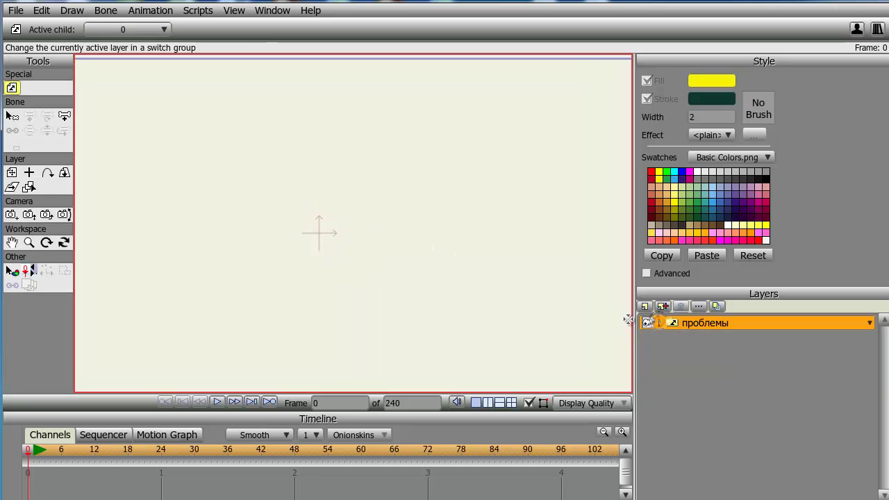
scroll(313, 222, "down", 6)
scroll(326, 218, "up", 4)
left_click_drag(330, 220, 350, 214)
left_click_drag(350, 214, 351, 216)
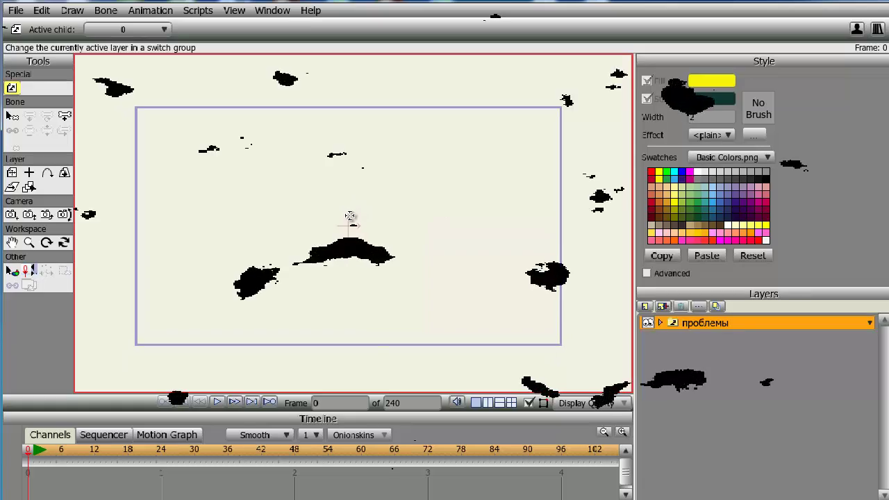